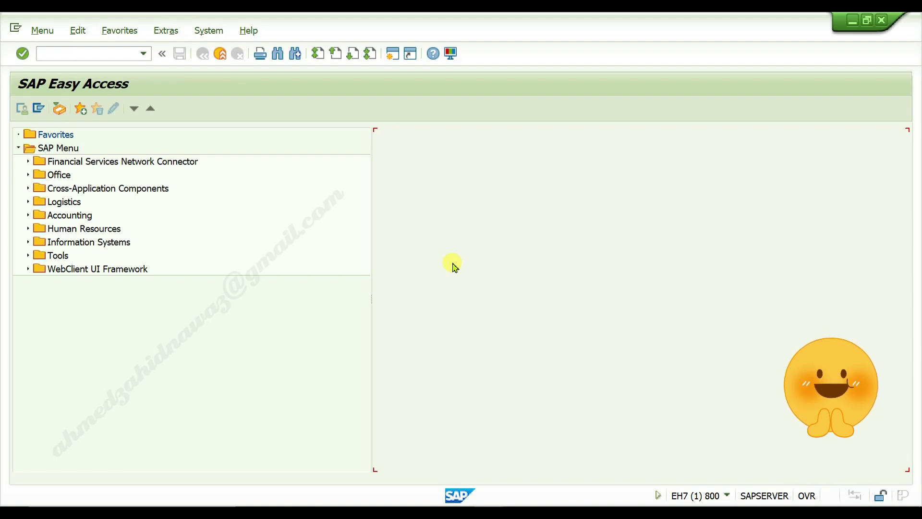
# Start transaction MM01 from the Easy Access command field
pyautogui.click(105, 54)
pyautogui.write('mm01')
# Enter material M101 with industry sector A Pharmaceutical and material type ZZRO Raw Material
pyautogui.press('Return')
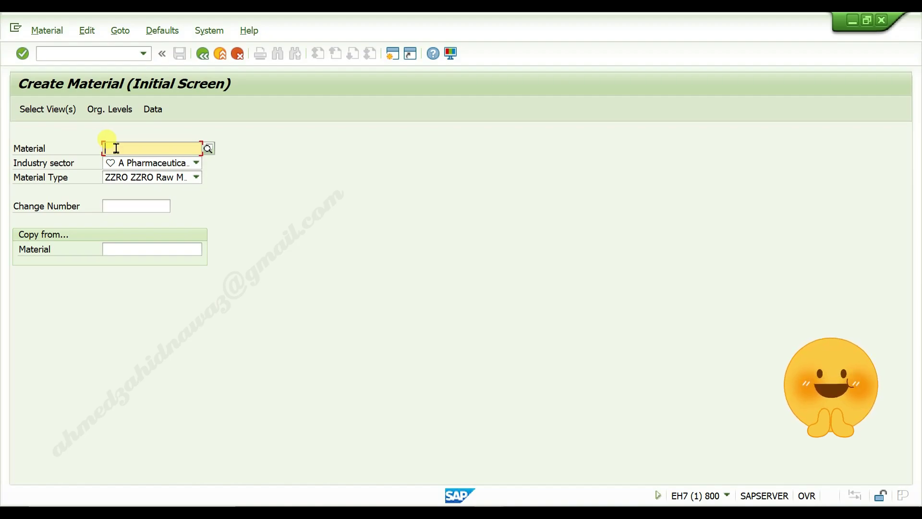
pyautogui.write('m101')
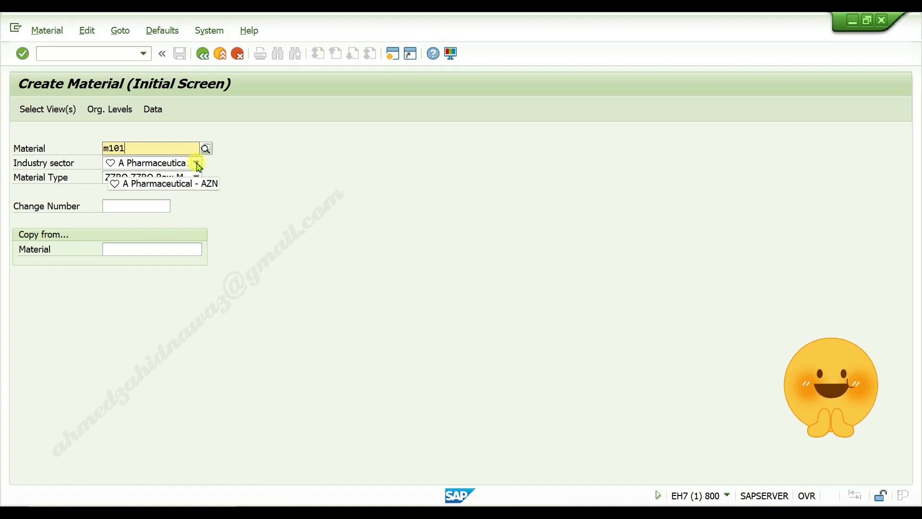
pyautogui.click(197, 163)
pyautogui.click(144, 344)
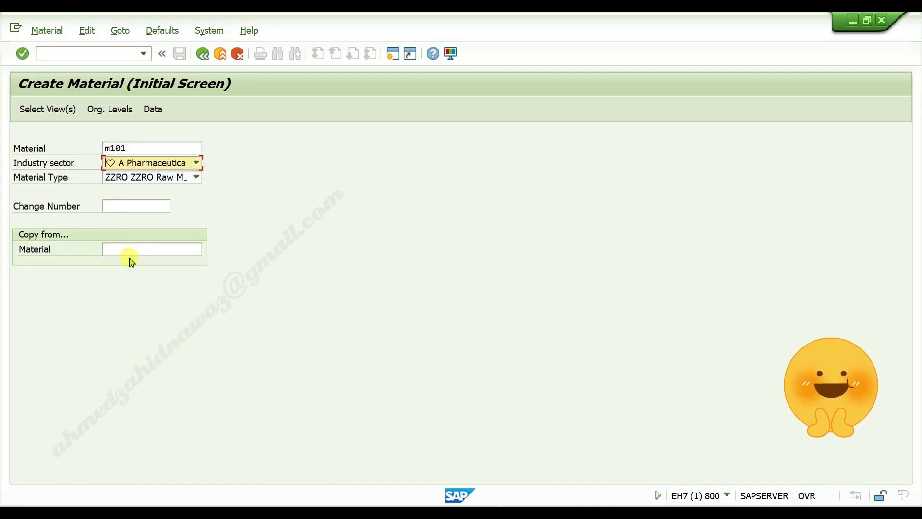
pyautogui.click(198, 179)
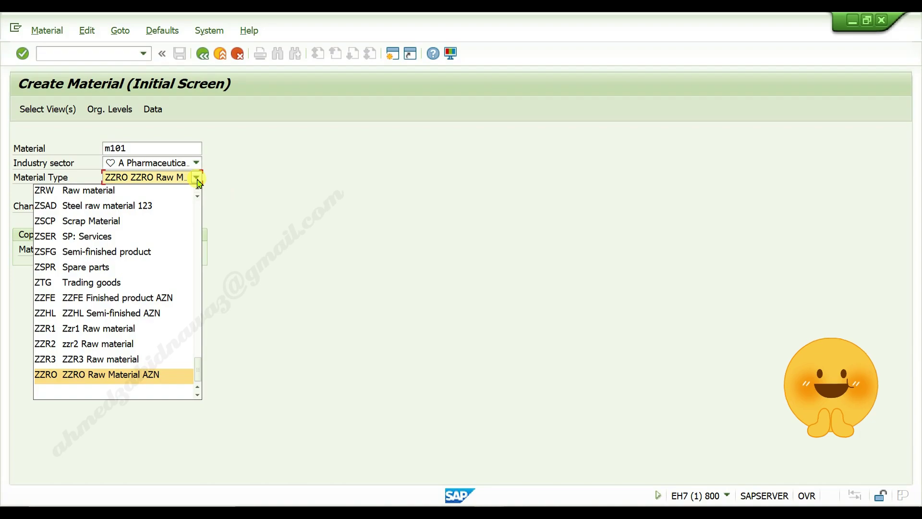
pyautogui.click(122, 375)
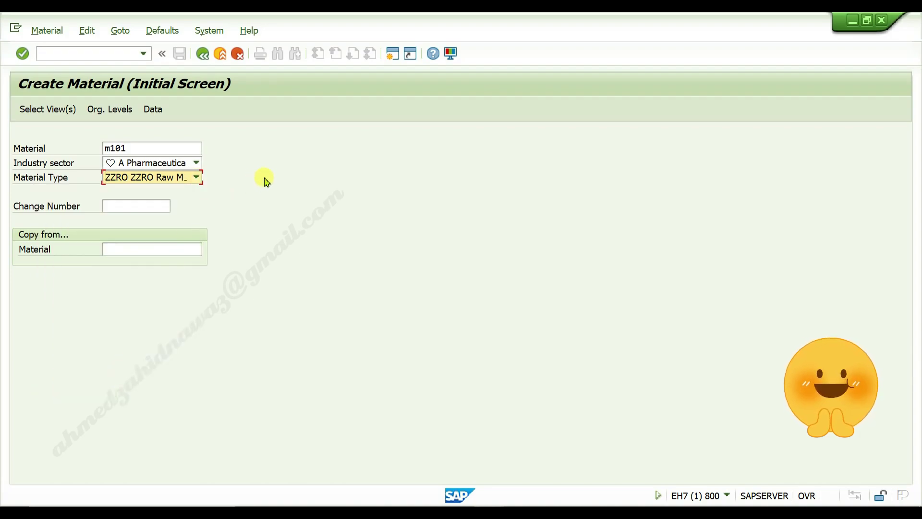
pyautogui.press('Return')
pyautogui.click(48, 109)
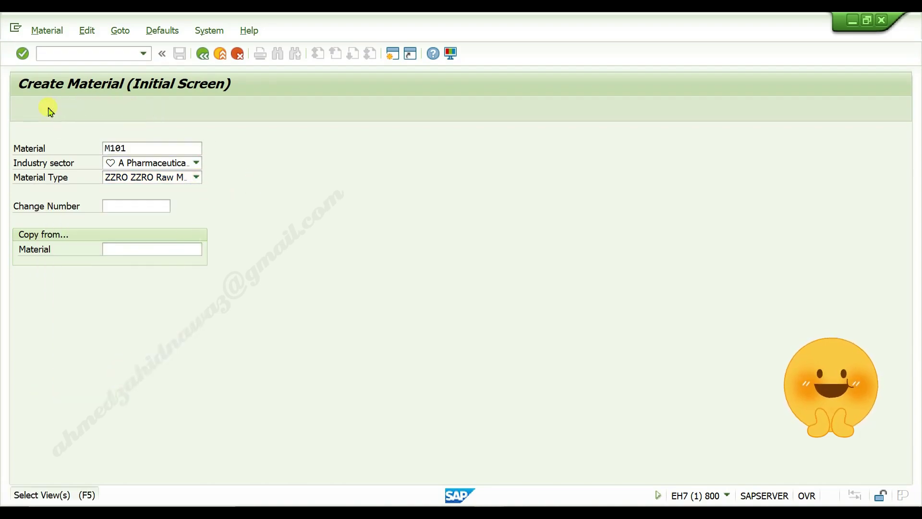
# Mark Basic Data, Purchasing, General Plant Data/Storage and Accounting views and save them as default
pyautogui.moveTo(309, 153); pyautogui.dragTo(441, 92)
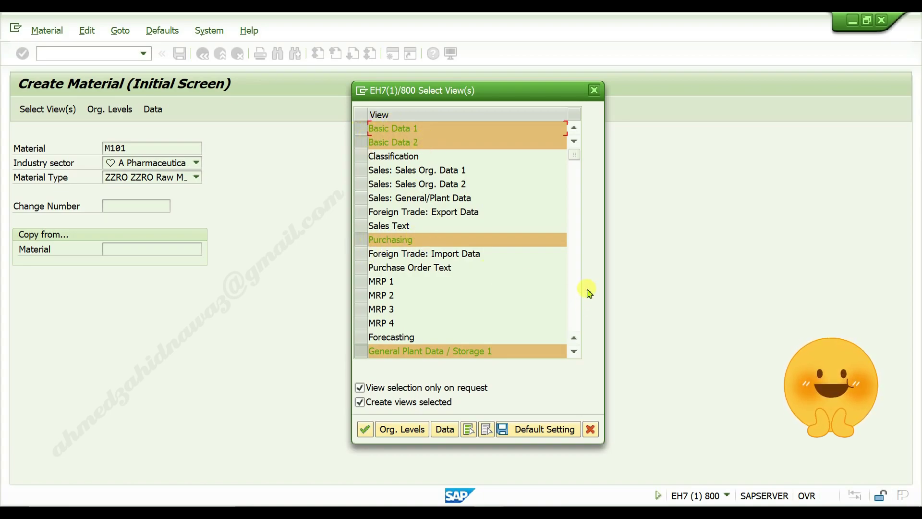
pyautogui.click(575, 353)
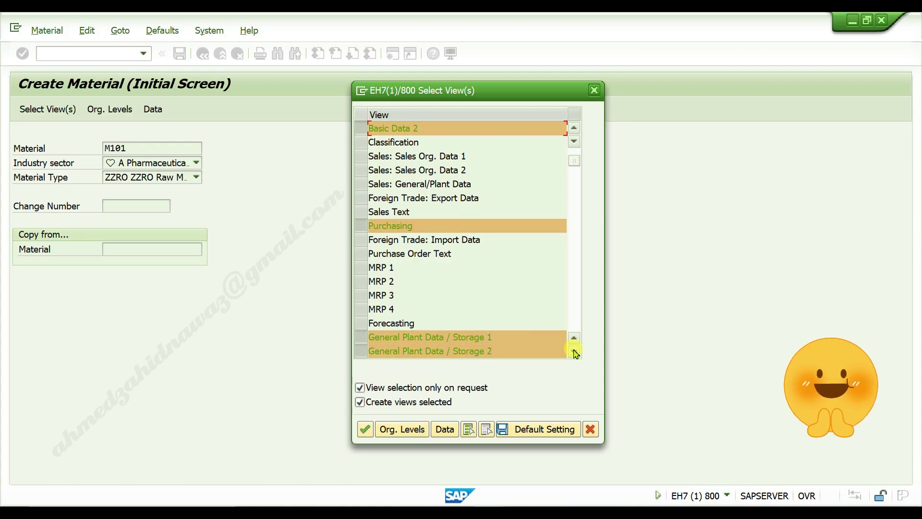
pyautogui.click(575, 353)
pyautogui.click(575, 353)
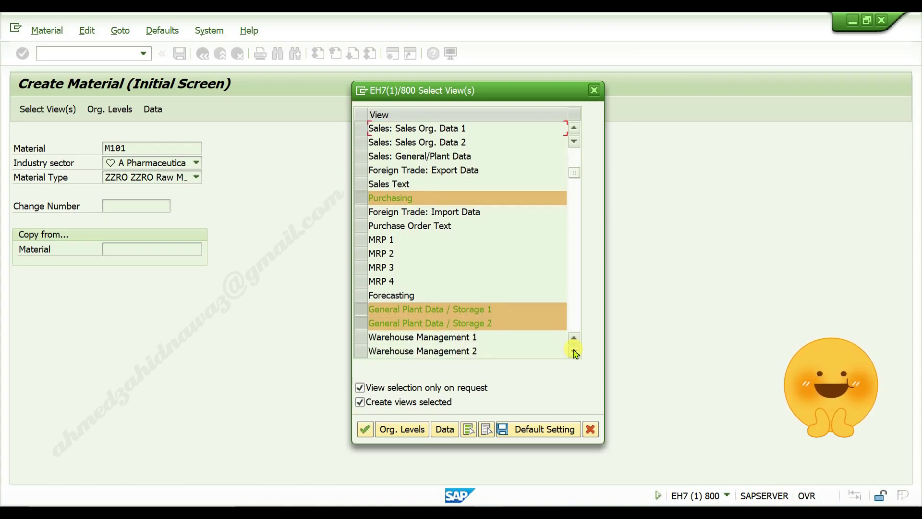
pyautogui.click(575, 353)
pyautogui.click(575, 353)
pyautogui.click(575, 353)
pyautogui.click(575, 353)
pyautogui.click(575, 353)
pyautogui.click(575, 353)
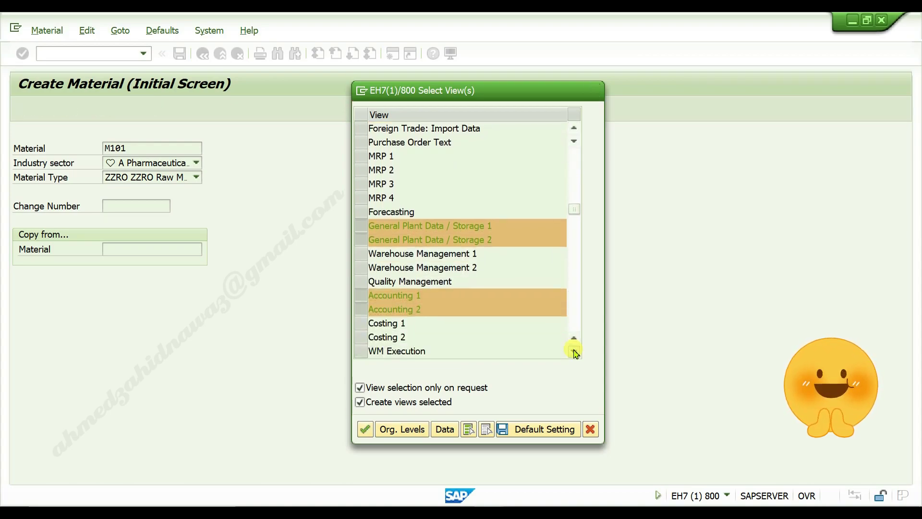
pyautogui.click(575, 353)
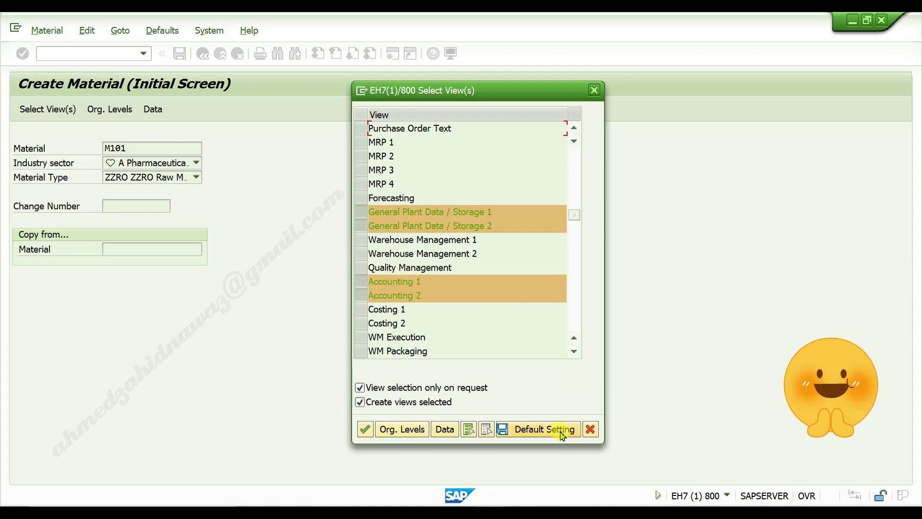
pyautogui.click(543, 432)
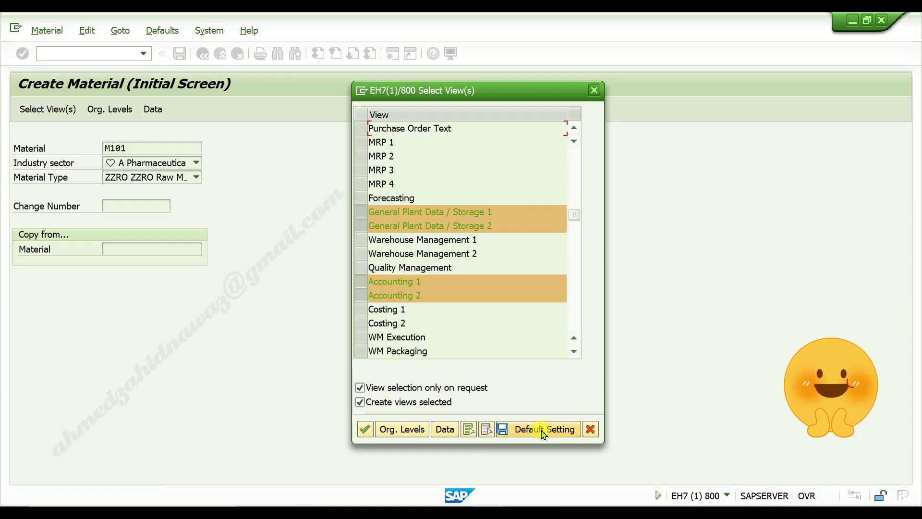
# Set plant ZZ10 and storage location 00 as default organizational levels and confirm
pyautogui.click(366, 429)
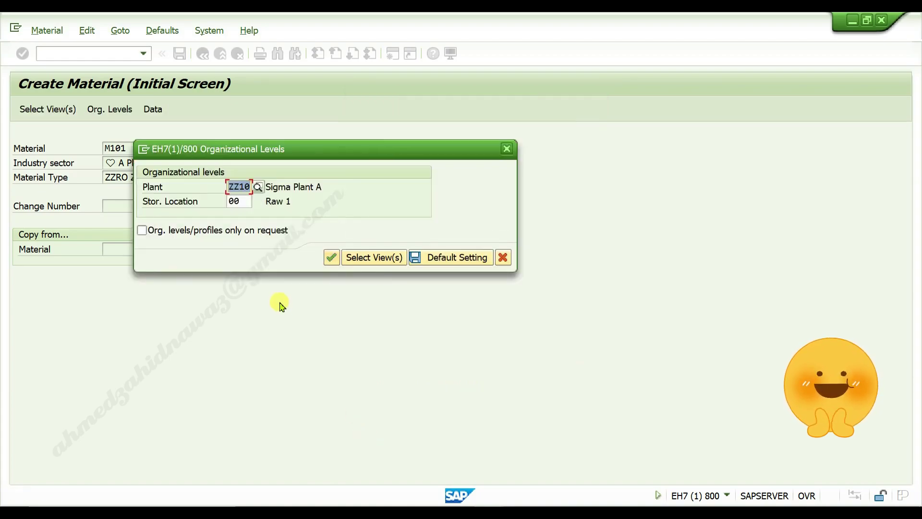
pyautogui.press('Delete')
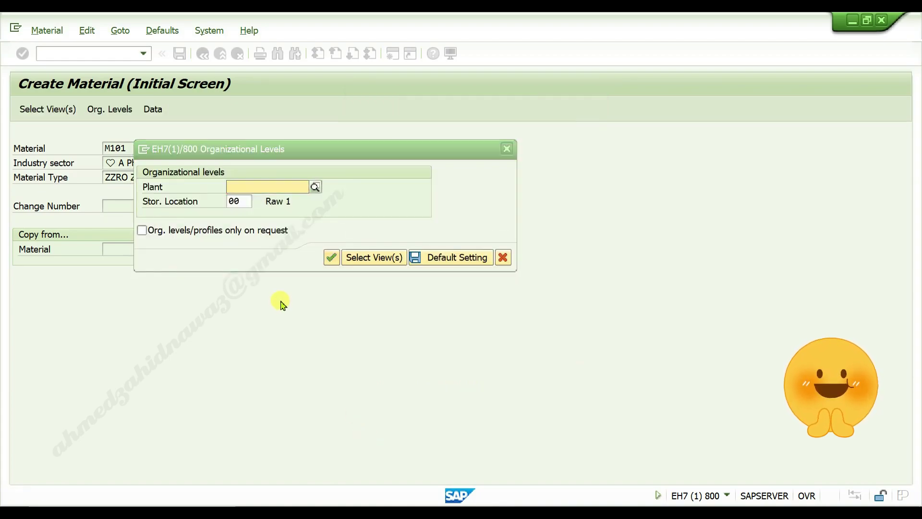
pyautogui.write('zz10')
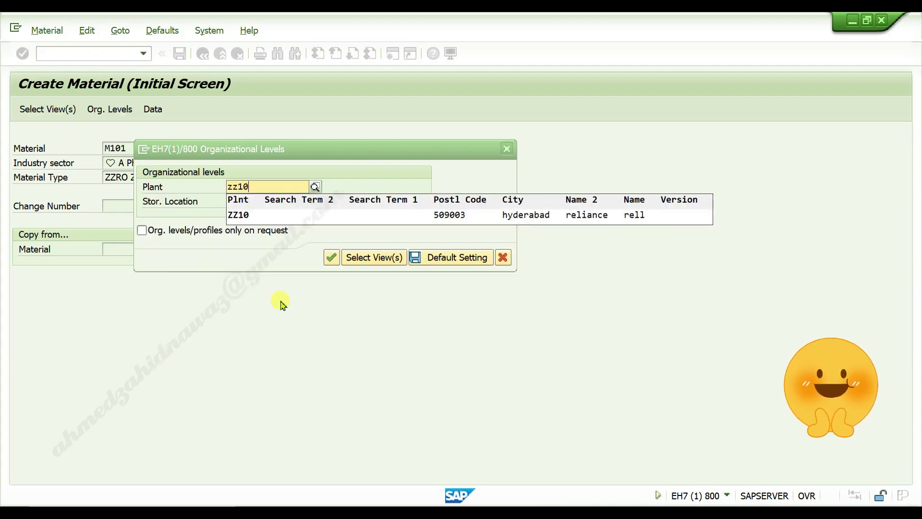
pyautogui.click(242, 215)
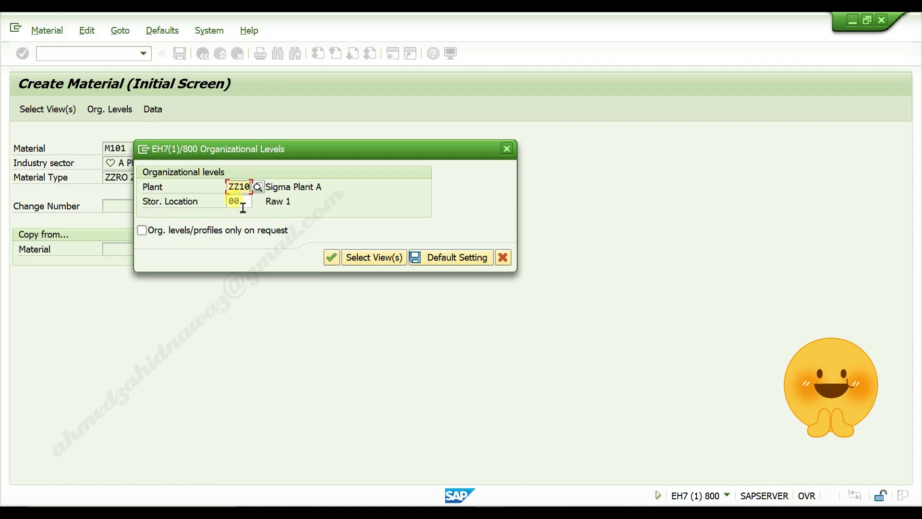
pyautogui.click(233, 201)
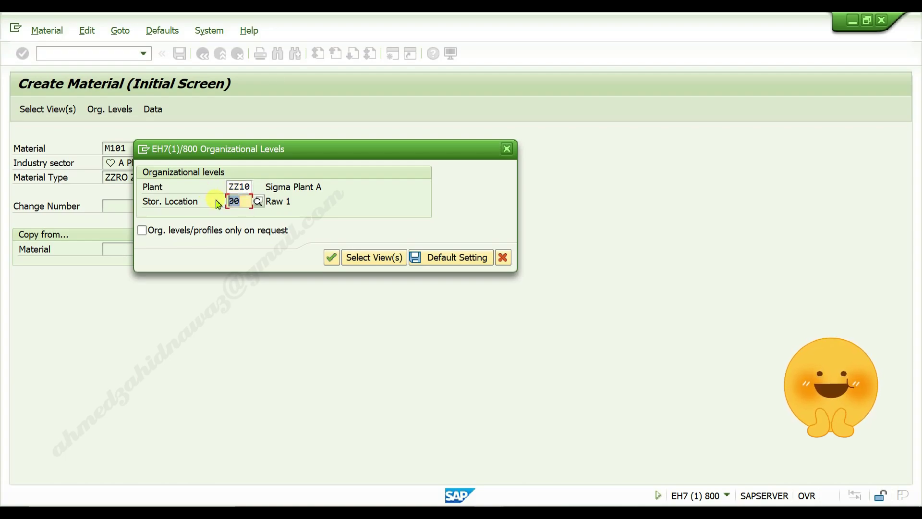
pyautogui.press('BackSpace')
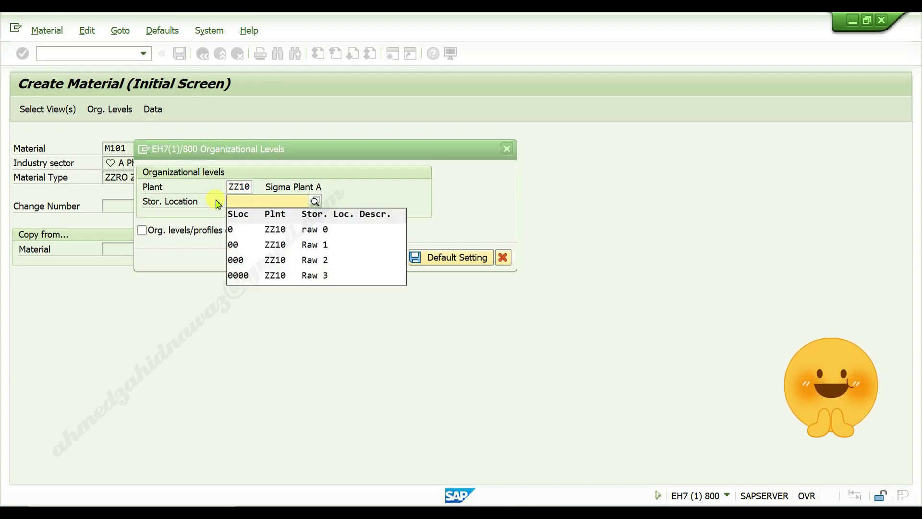
pyautogui.write('00')
pyautogui.press('Return')
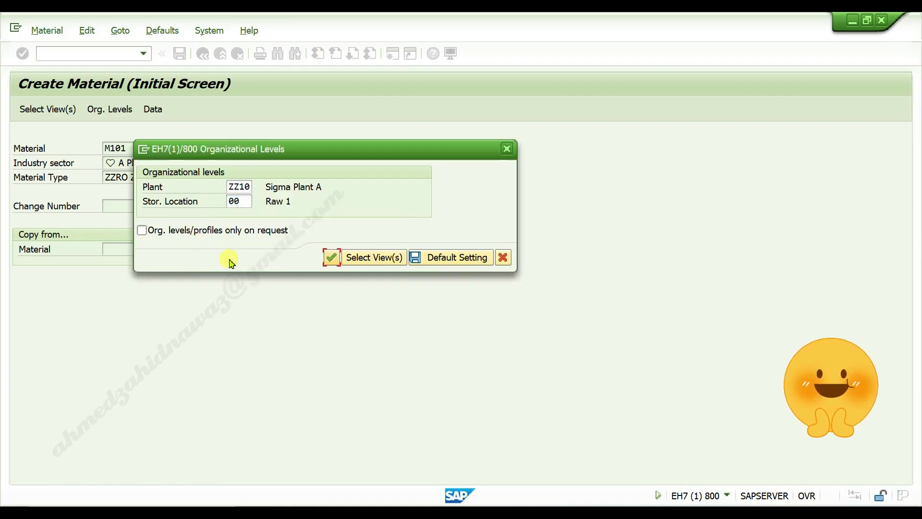
pyautogui.click(464, 259)
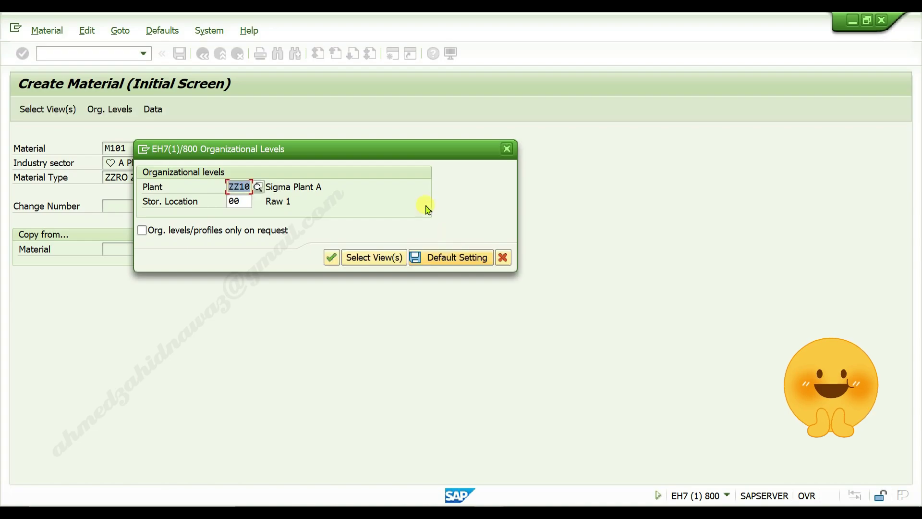
pyautogui.click(332, 259)
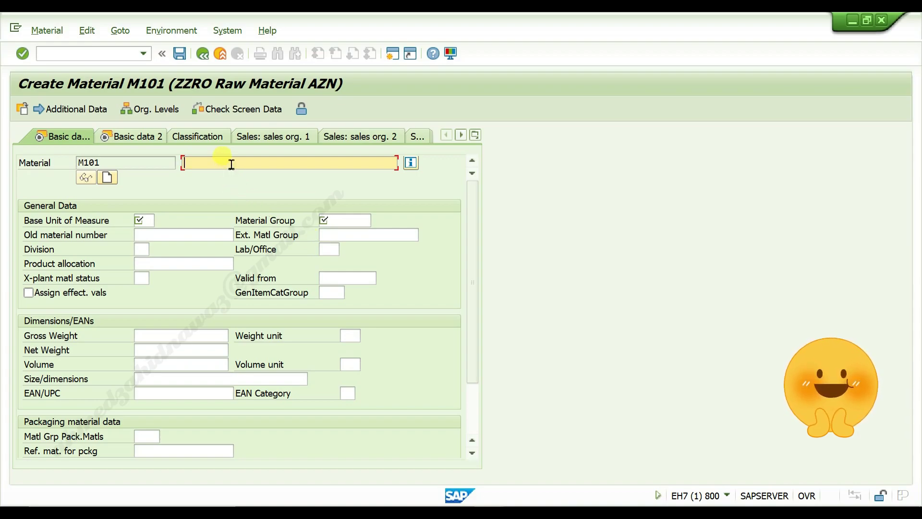
# Describe the material as 'Ergo M101' and set its base unit of measure to CKG
pyautogui.write('Ergo')
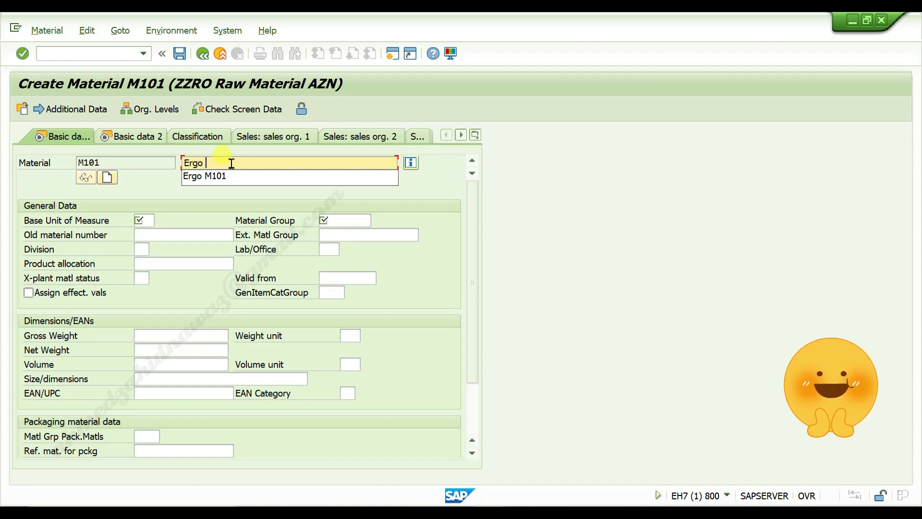
pyautogui.write(' m')
pyautogui.click(219, 176)
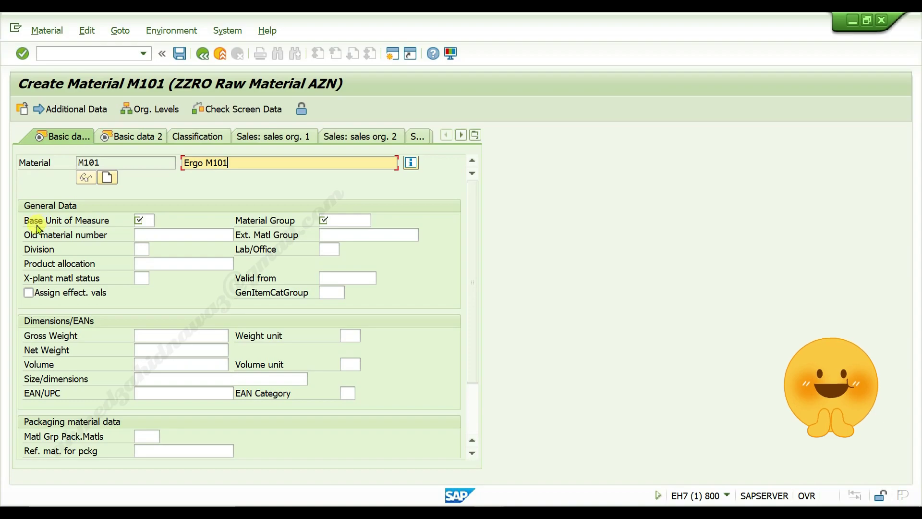
pyautogui.click(150, 221)
pyautogui.click(162, 221)
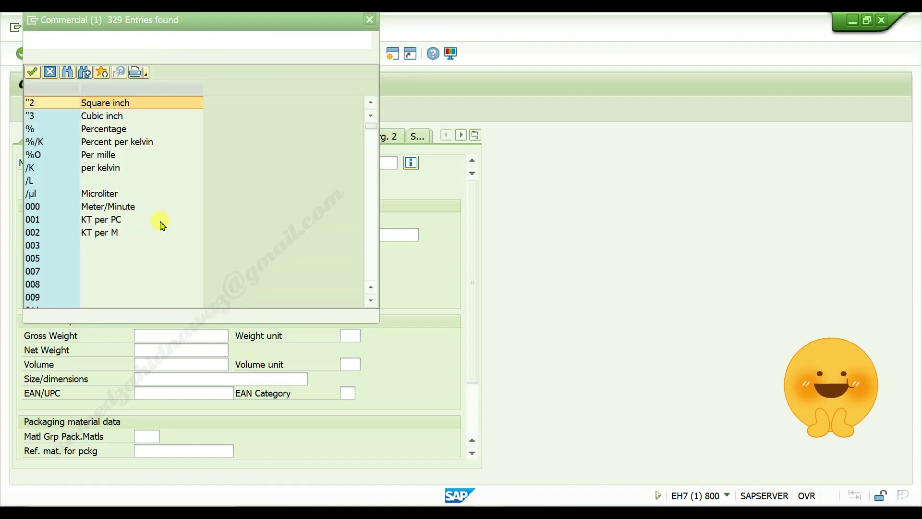
pyautogui.scroll(-12, 252, 215)
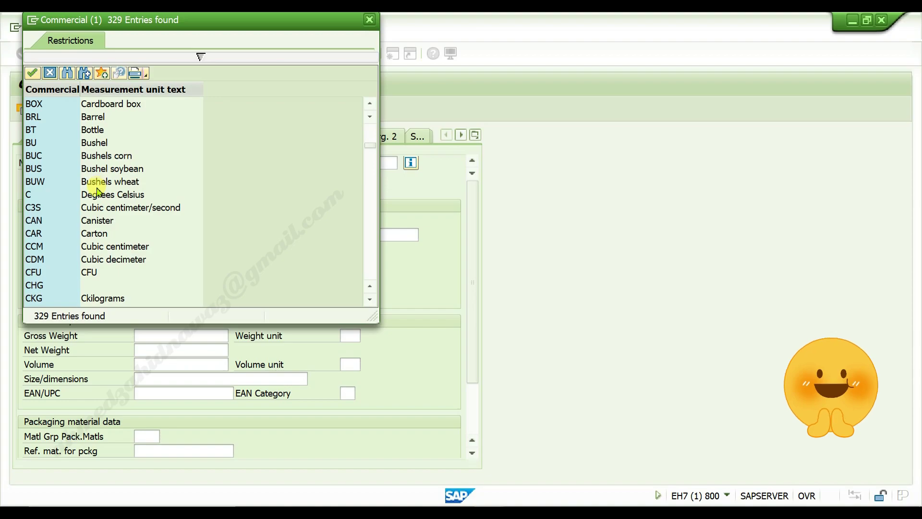
pyautogui.scroll(-1, 94, 195)
pyautogui.click(38, 258)
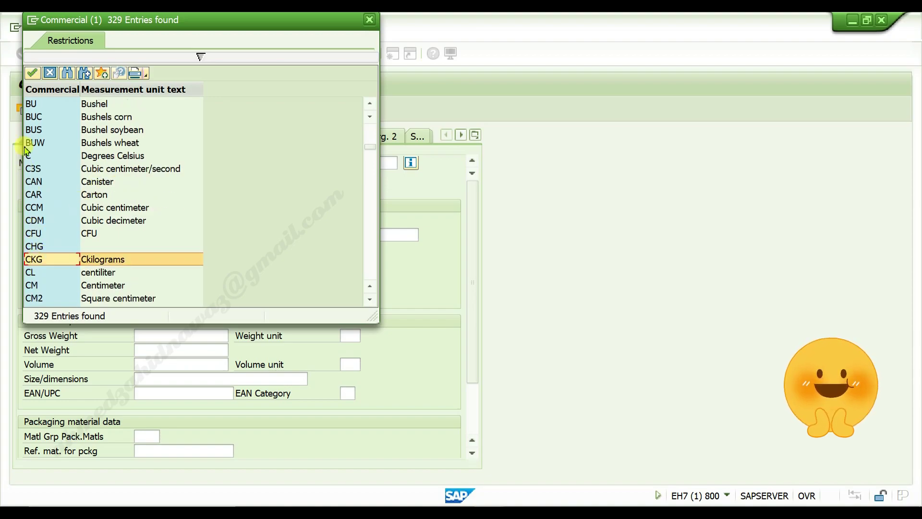
pyautogui.click(32, 74)
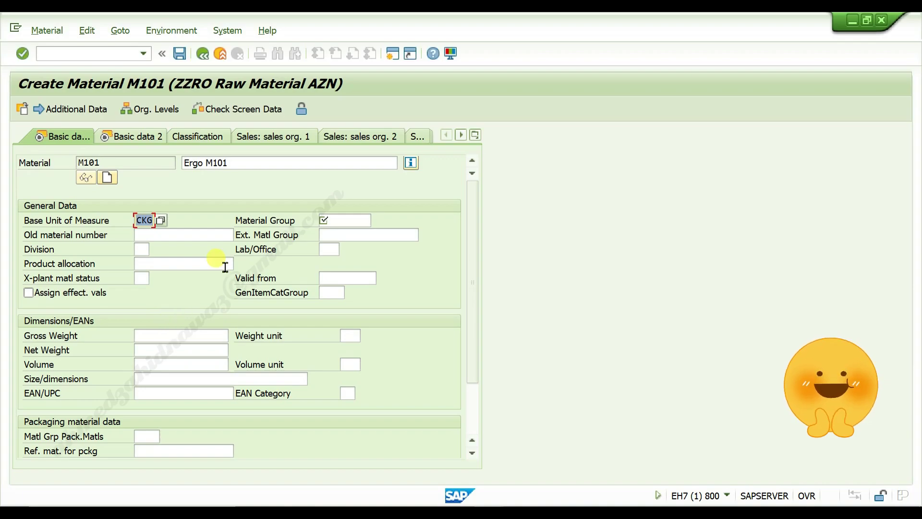
# Set the material group to ZZOMSF Drugs & Chemicals
pyautogui.click(363, 221)
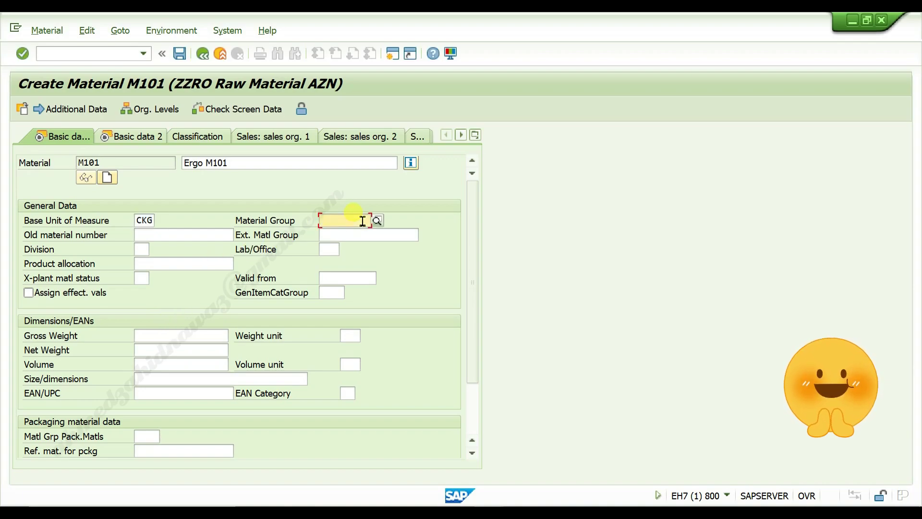
pyautogui.write('zz')
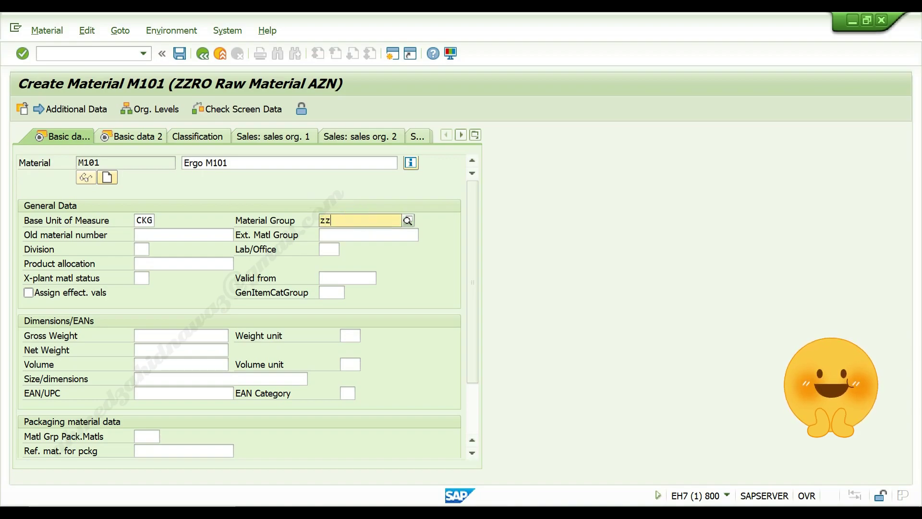
pyautogui.write('omsf')
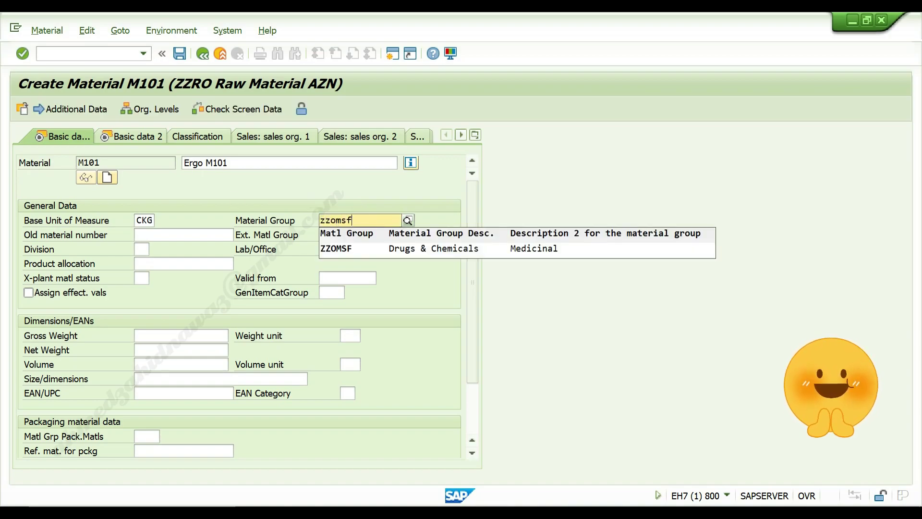
pyautogui.click(357, 252)
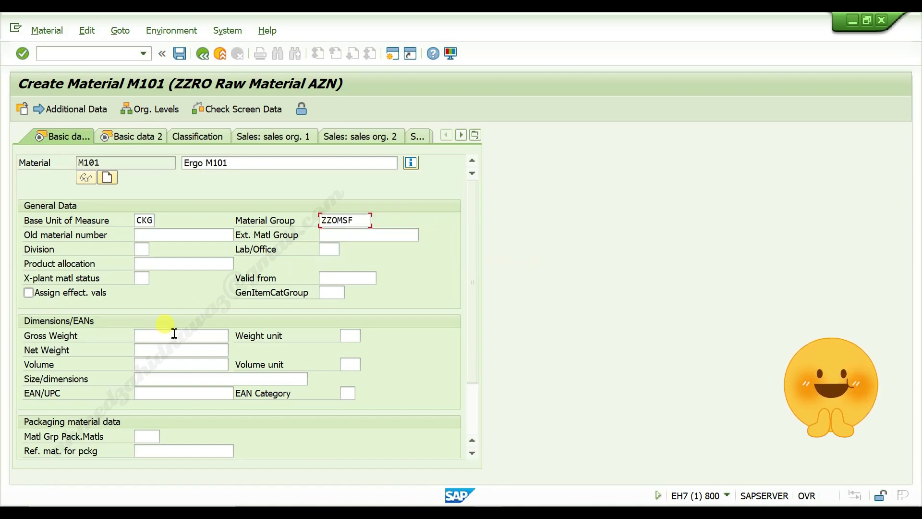
# Enter gross weight 1020 and net weight 1000 in grams, then continue to Basic data 2
pyautogui.click(173, 335)
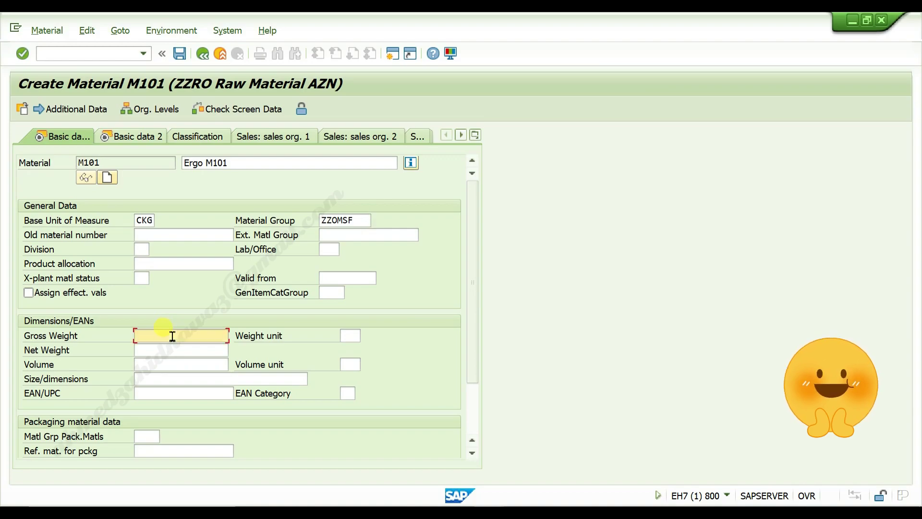
pyautogui.write('1020')
pyautogui.click(146, 352)
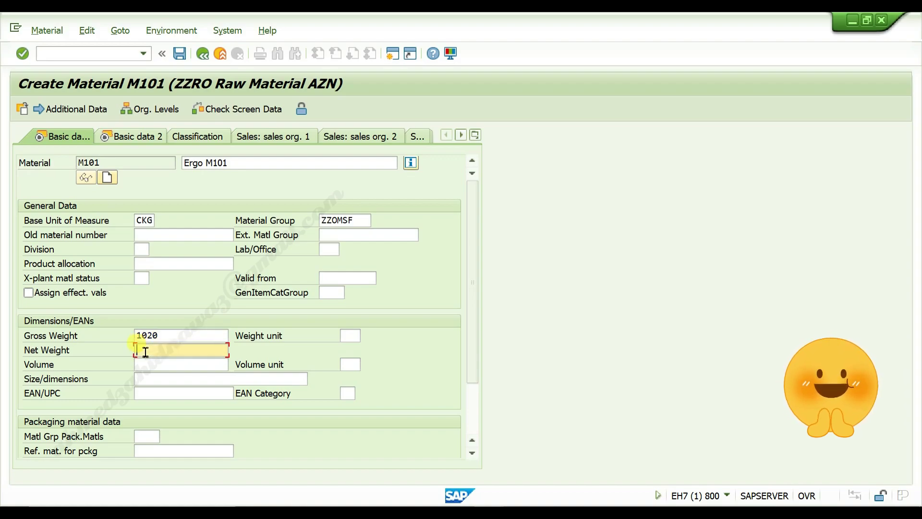
pyautogui.write('1000')
pyautogui.click(301, 339)
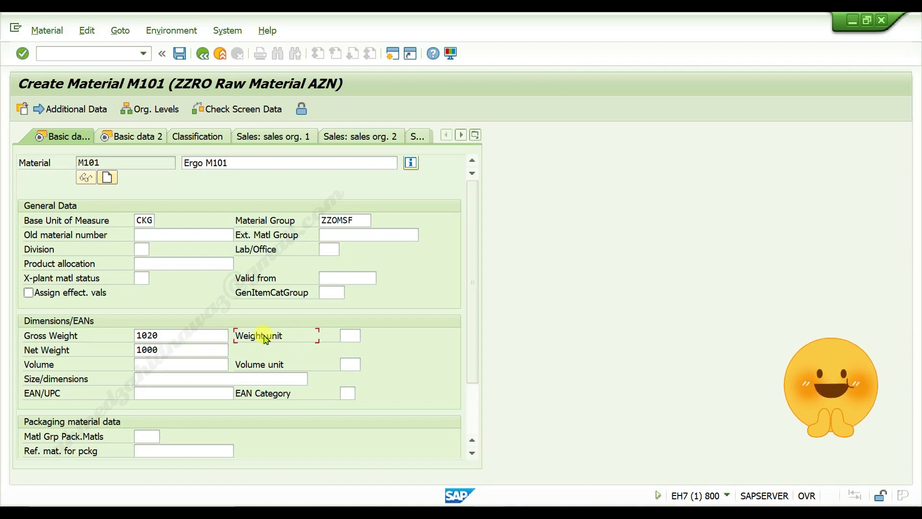
pyautogui.click(353, 336)
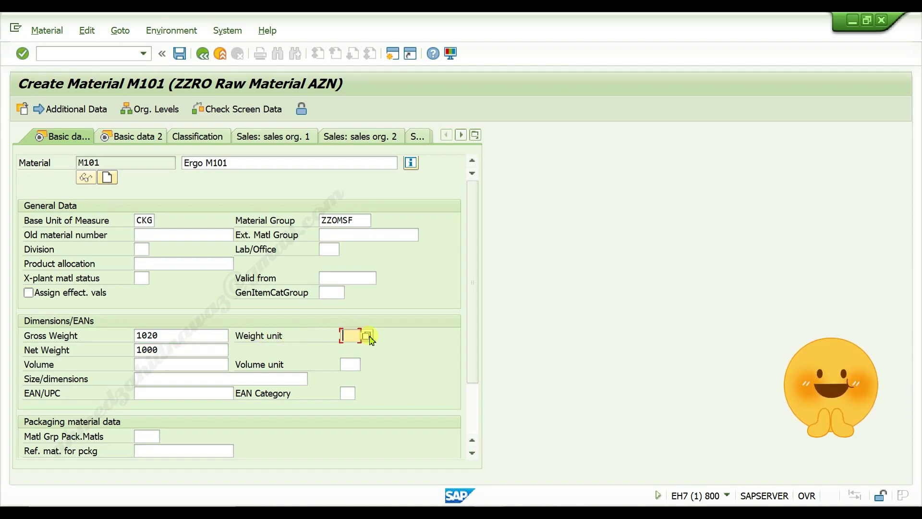
pyautogui.click(369, 335)
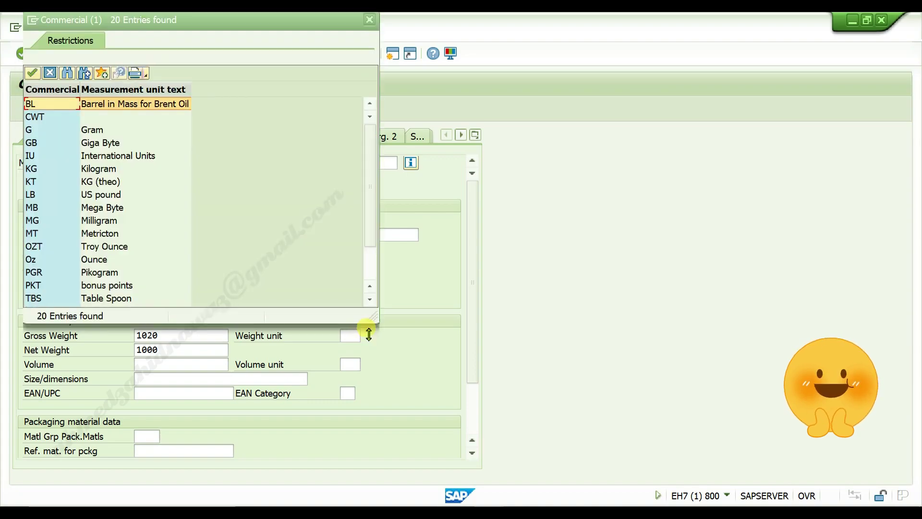
pyautogui.click(29, 131)
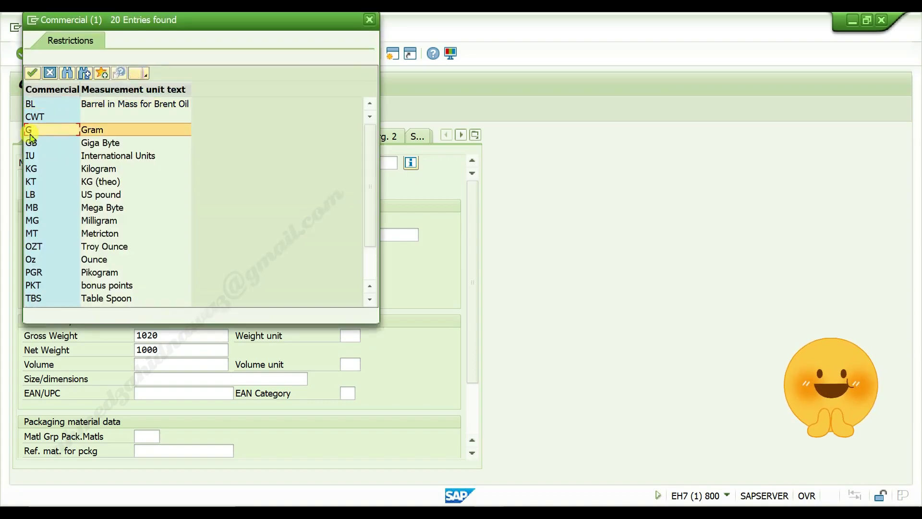
pyautogui.click(33, 74)
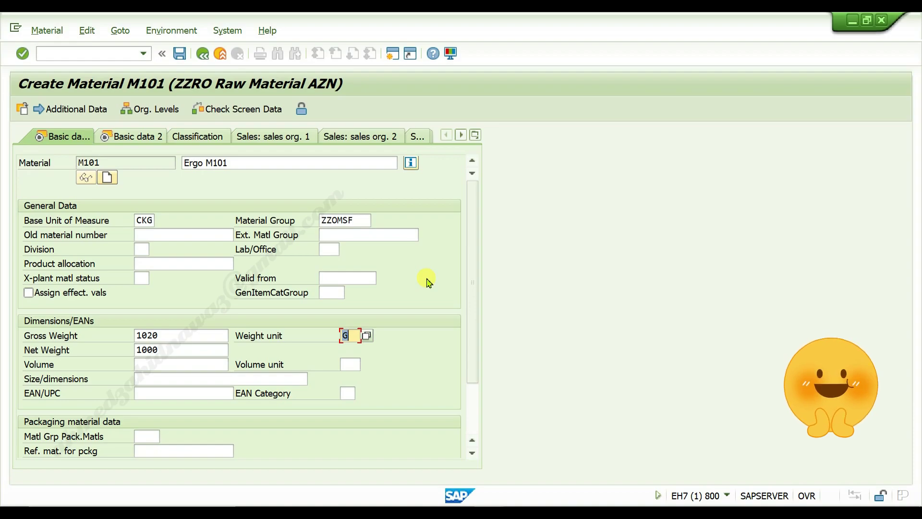
pyautogui.press('Return')
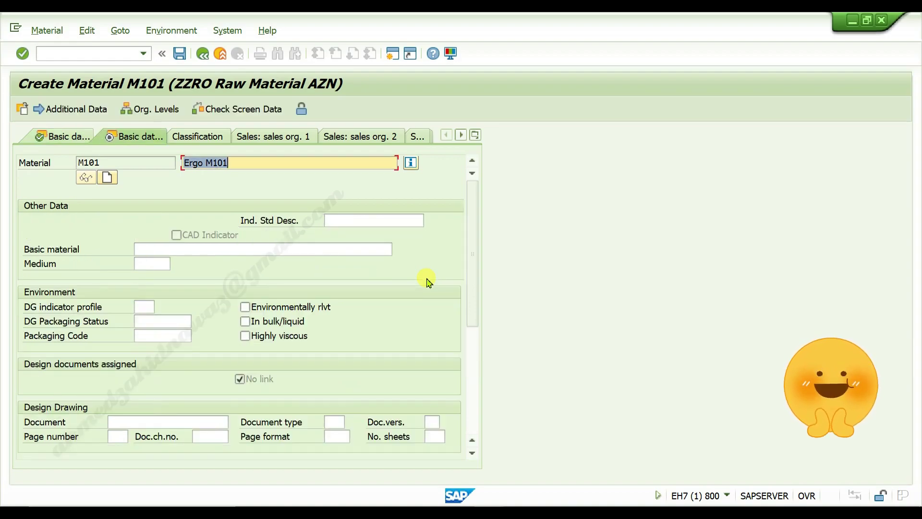
# Set the order unit on the Purchasing view to DKG Dkilograms
pyautogui.press('Return')
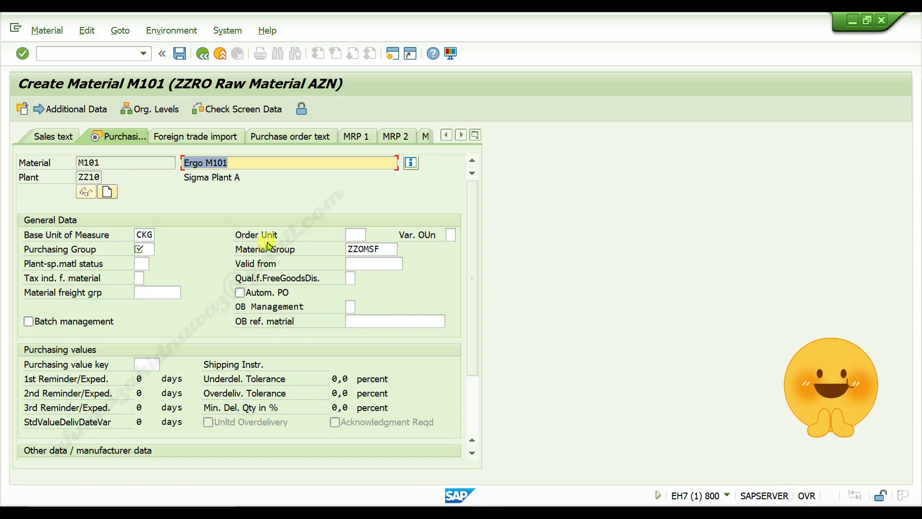
pyautogui.click(358, 234)
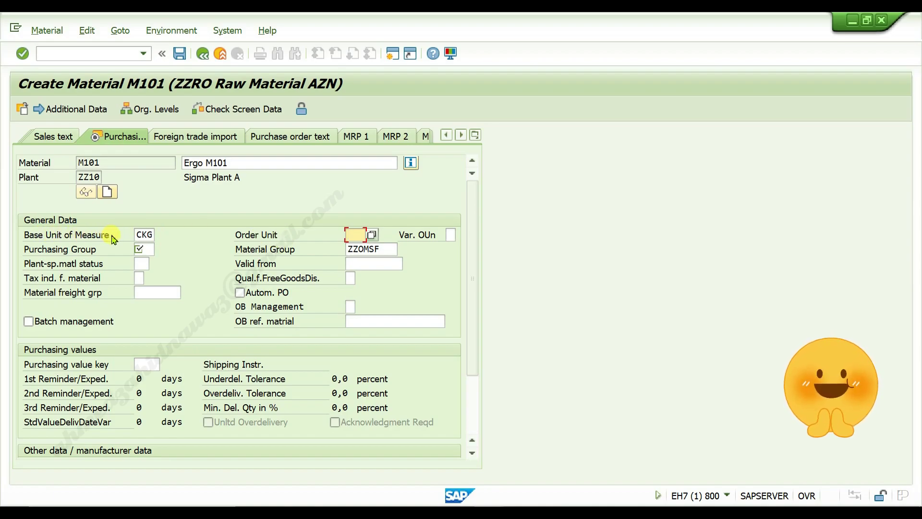
pyautogui.click(373, 236)
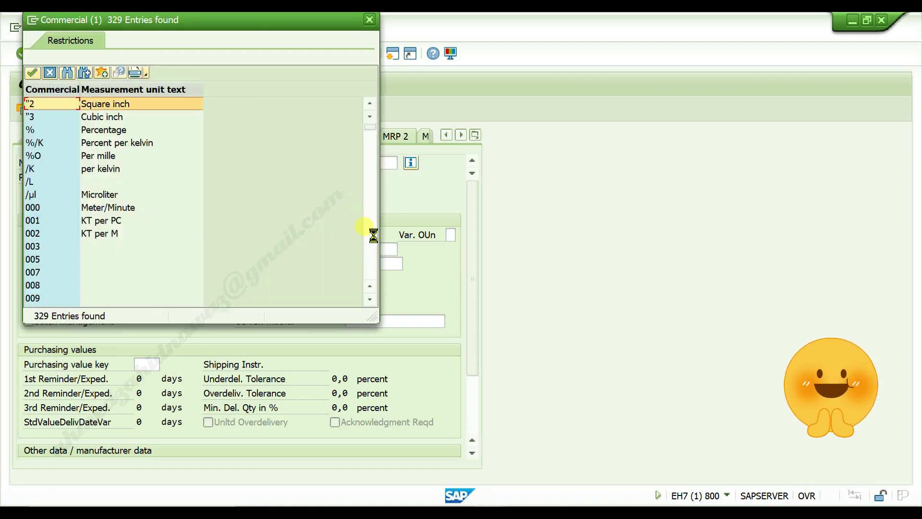
pyautogui.click(371, 302)
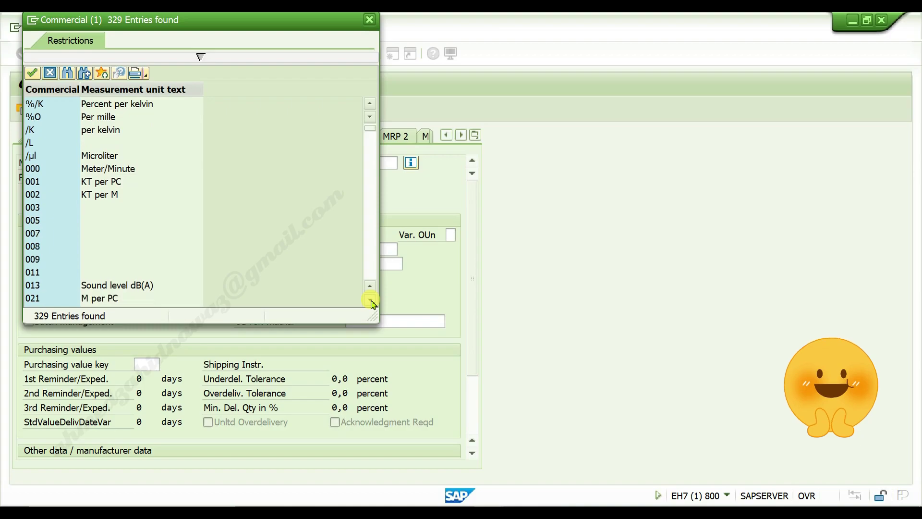
pyautogui.click(371, 301)
pyautogui.click(371, 301)
pyautogui.click(371, 301)
pyautogui.click(371, 301)
pyautogui.click(371, 301)
pyautogui.click(370, 301)
pyautogui.click(370, 301)
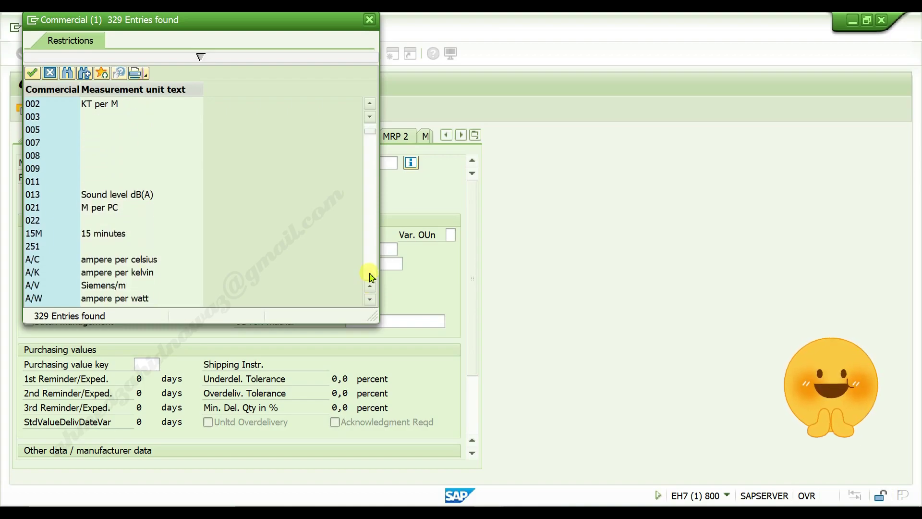
pyautogui.click(371, 275)
pyautogui.click(373, 270)
pyautogui.click(373, 270)
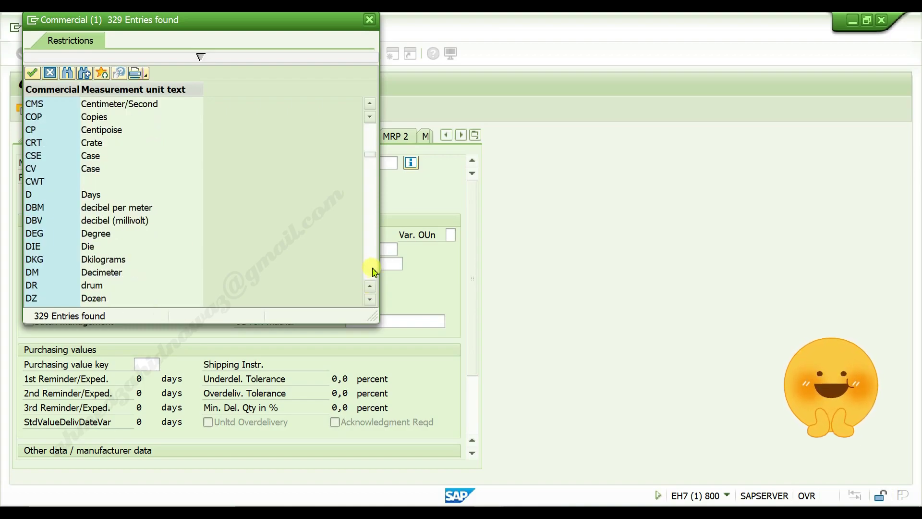
pyautogui.click(30, 260)
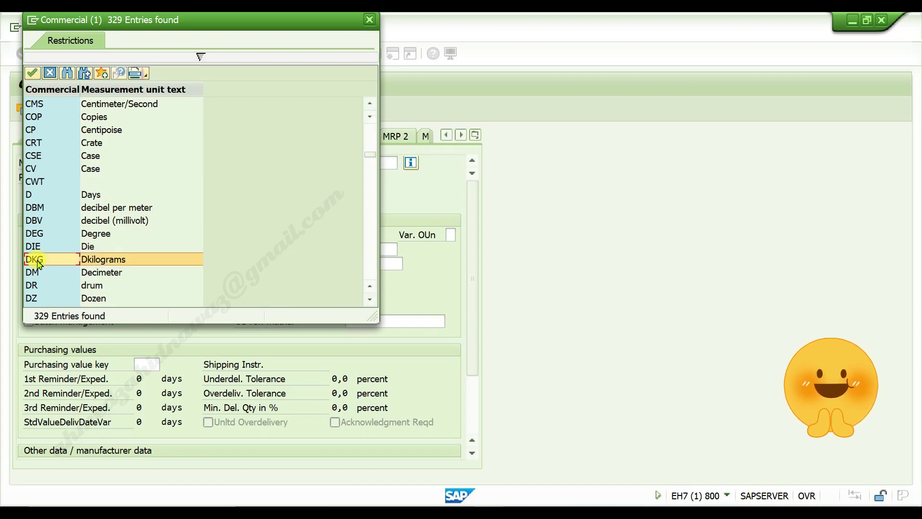
pyautogui.click(32, 73)
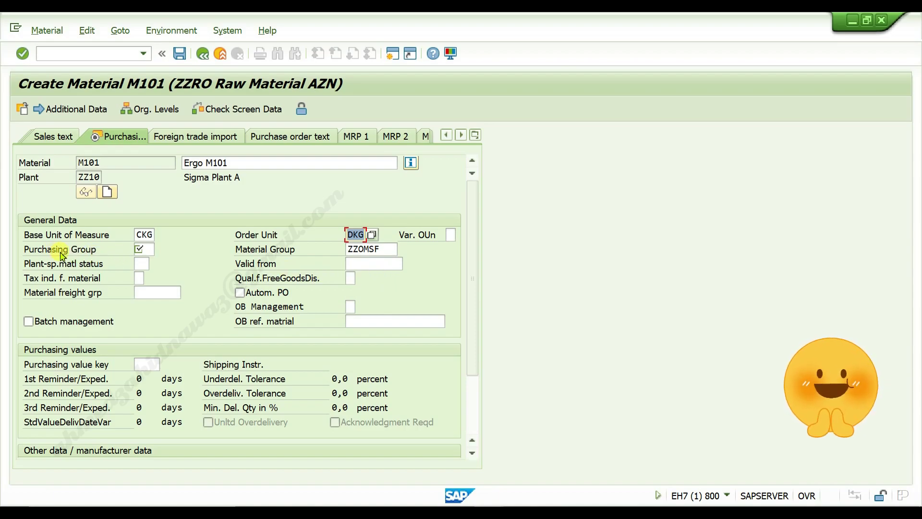
# Set purchasing group NWZ, enable batch management, and enter purchasing value key nwz
pyautogui.click(144, 248)
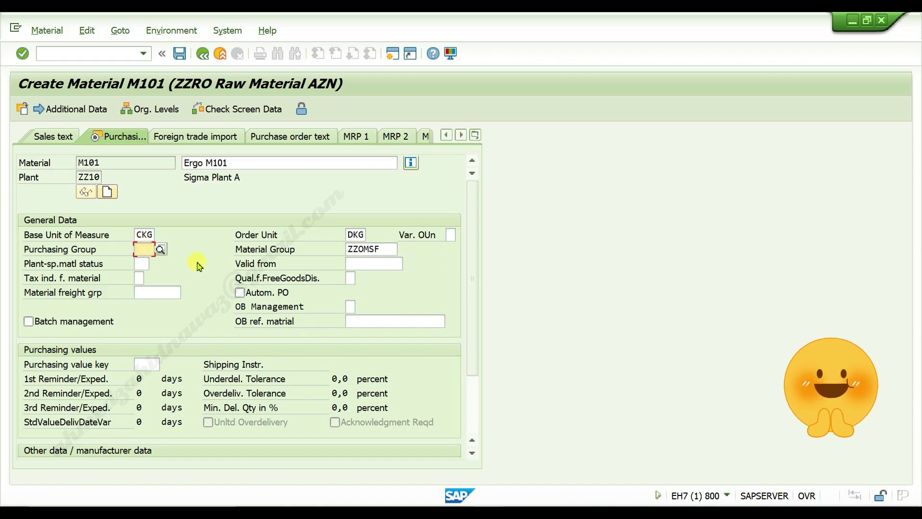
pyautogui.write('nwz')
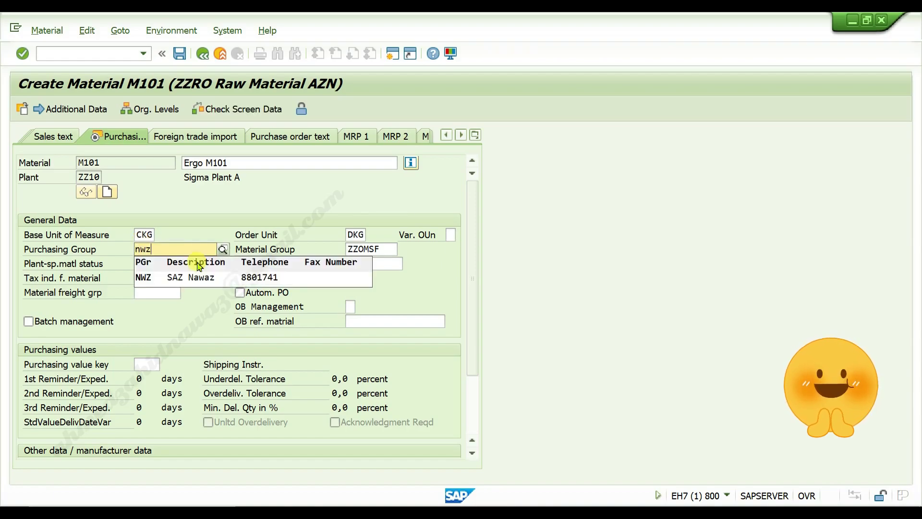
pyautogui.click(160, 279)
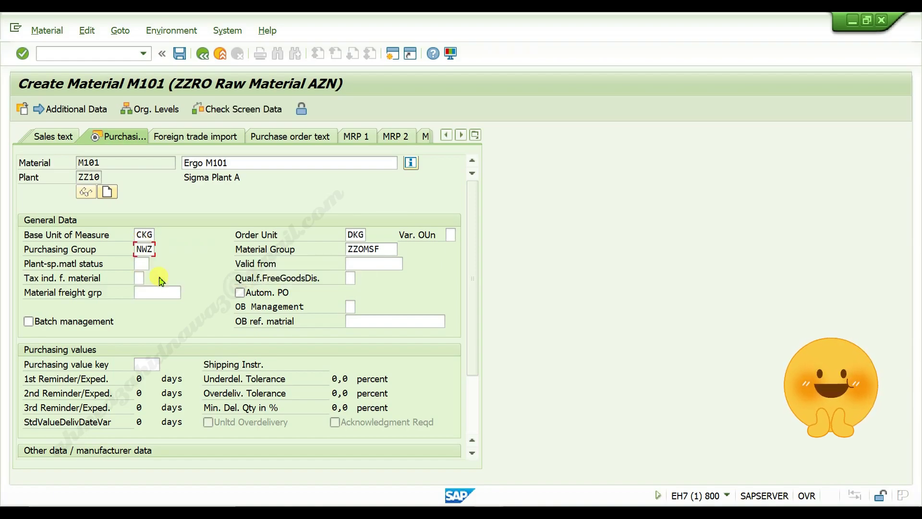
pyautogui.click(29, 322)
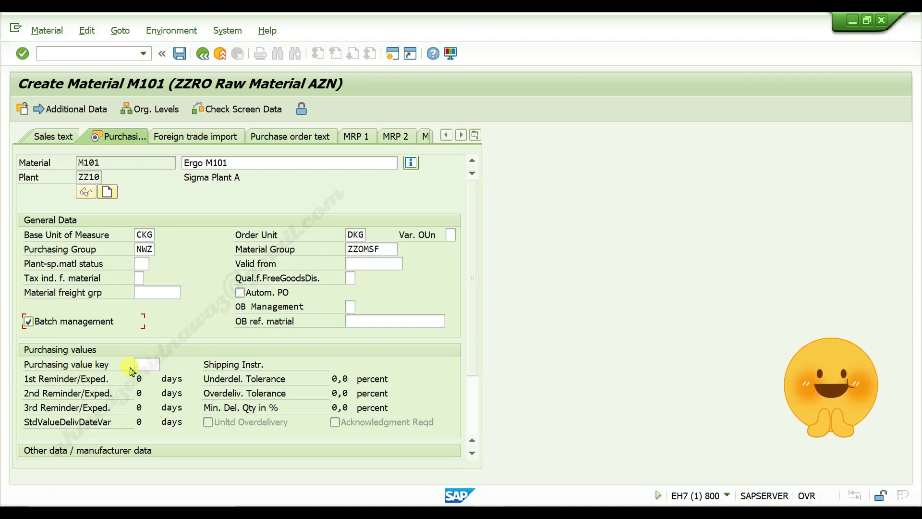
pyautogui.click(150, 365)
pyautogui.write('nwz')
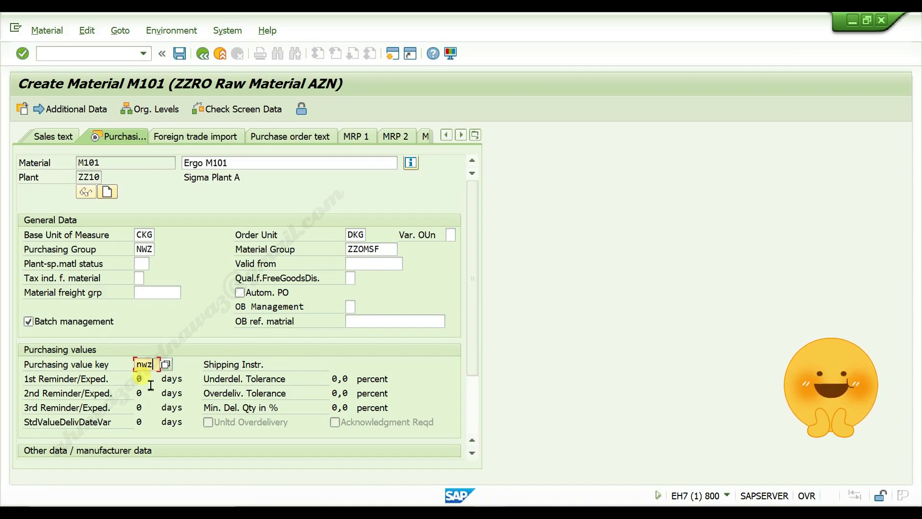
# Define the conversion 1 DKG = 1 CKG and apply the NWZ value key defaults
pyautogui.press('Return')
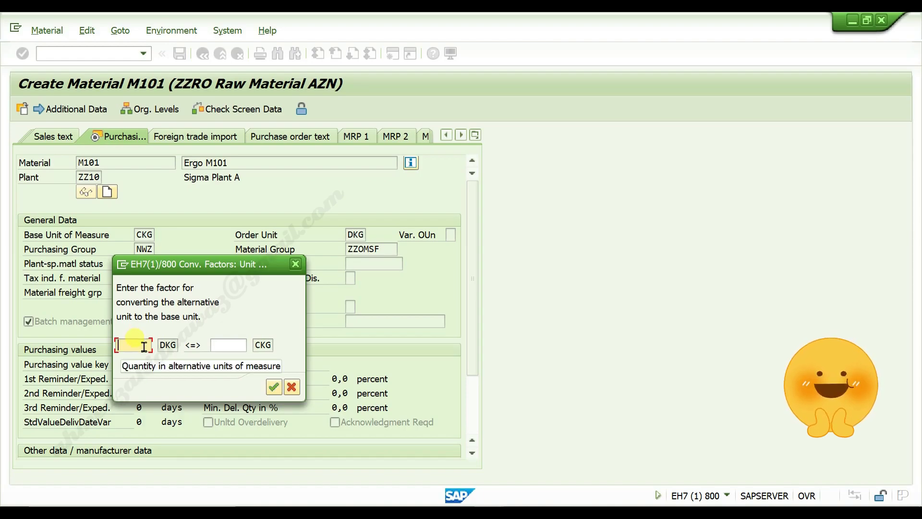
pyautogui.write('1')
pyautogui.click(233, 344)
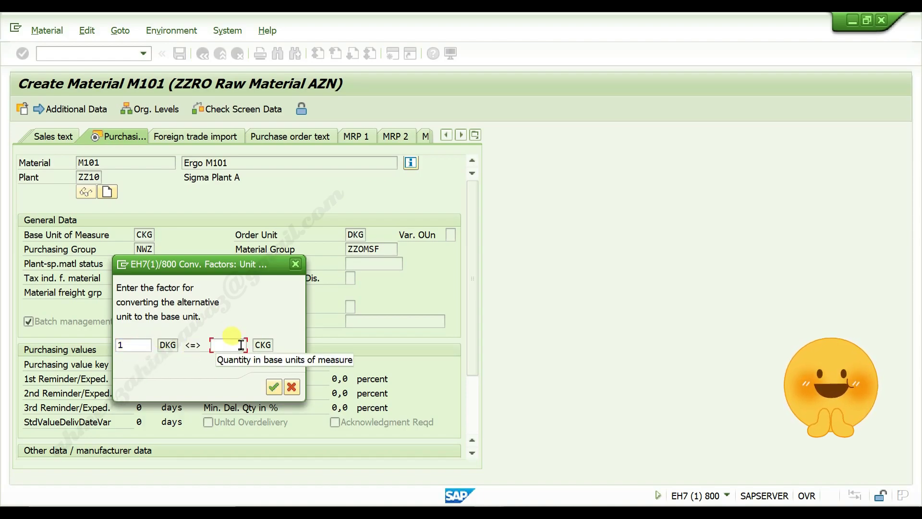
pyautogui.write('1')
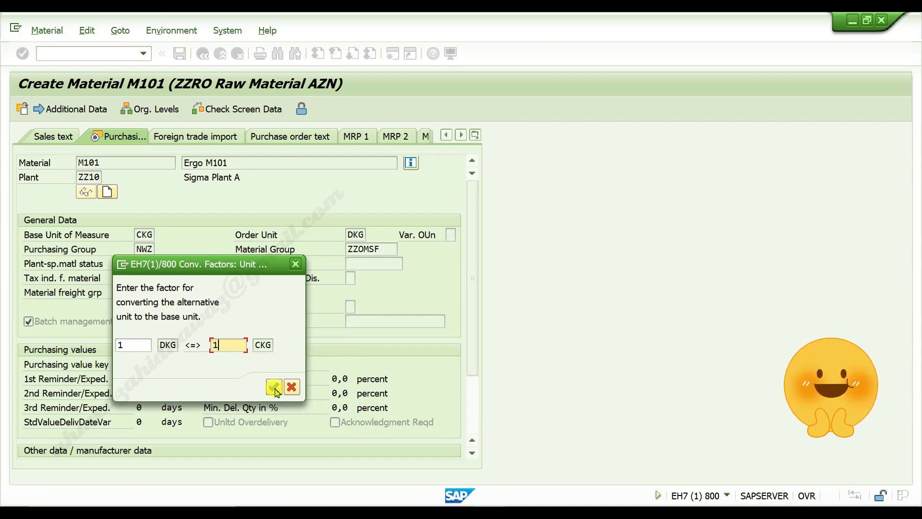
pyautogui.click(273, 387)
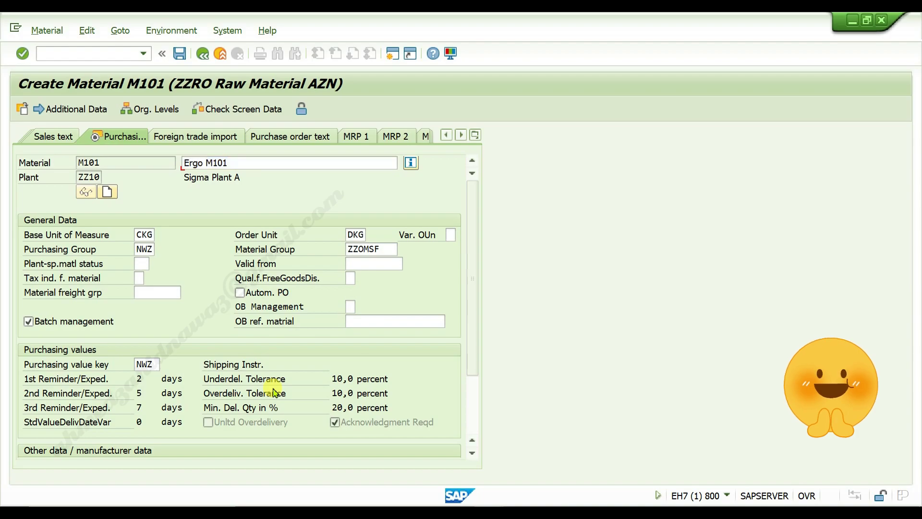
pyautogui.press('Return')
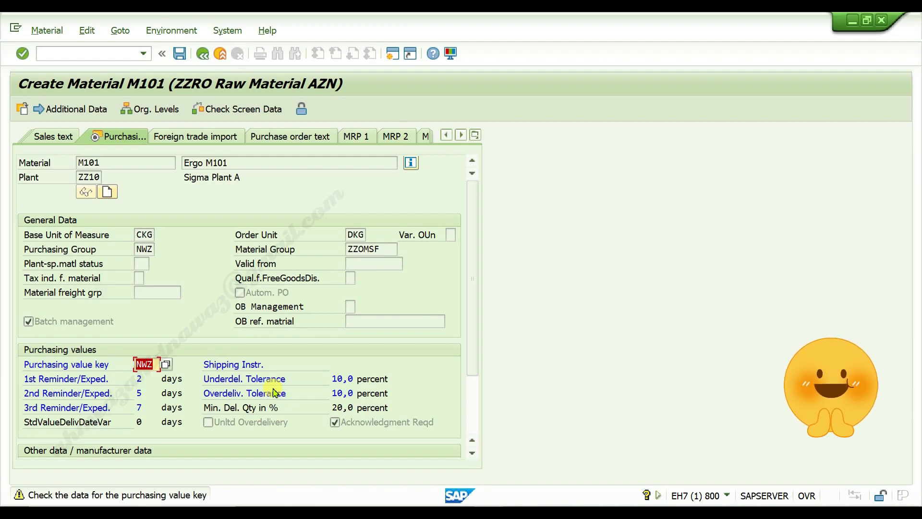
pyautogui.press('Return')
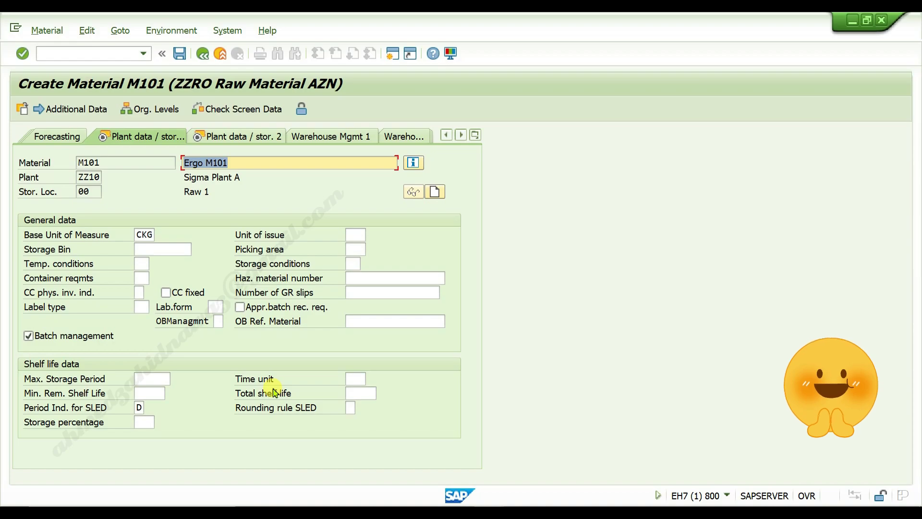
# Set the unit of issue to DKG Dkilograms and continue to Plant data / storage 2
pyautogui.click(358, 235)
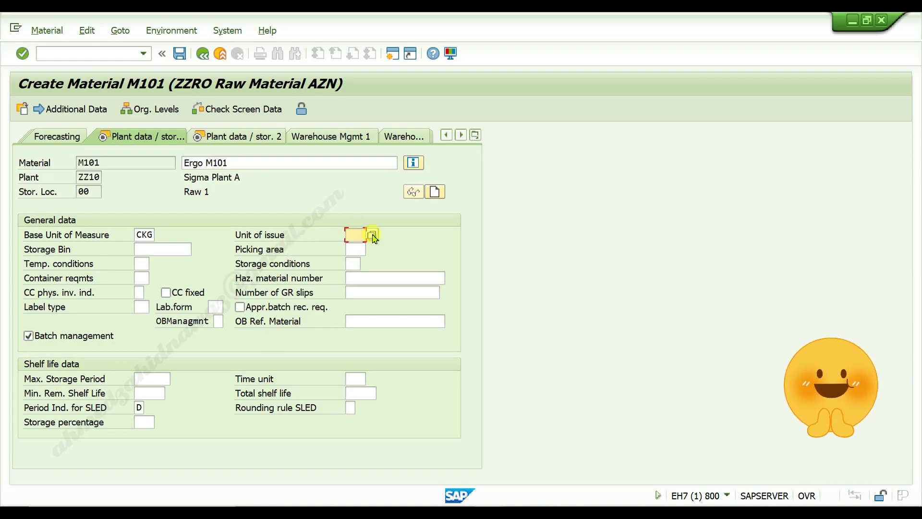
pyautogui.click(373, 235)
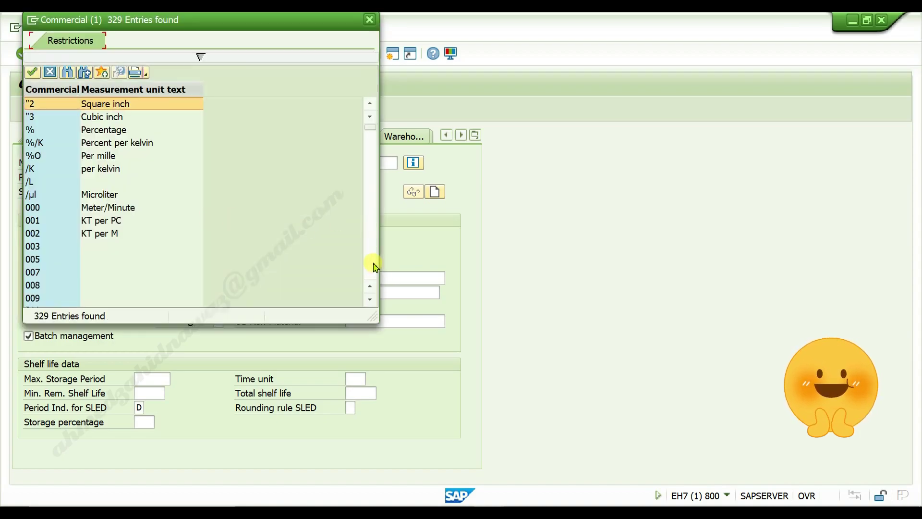
pyautogui.scroll(-15, 373, 264)
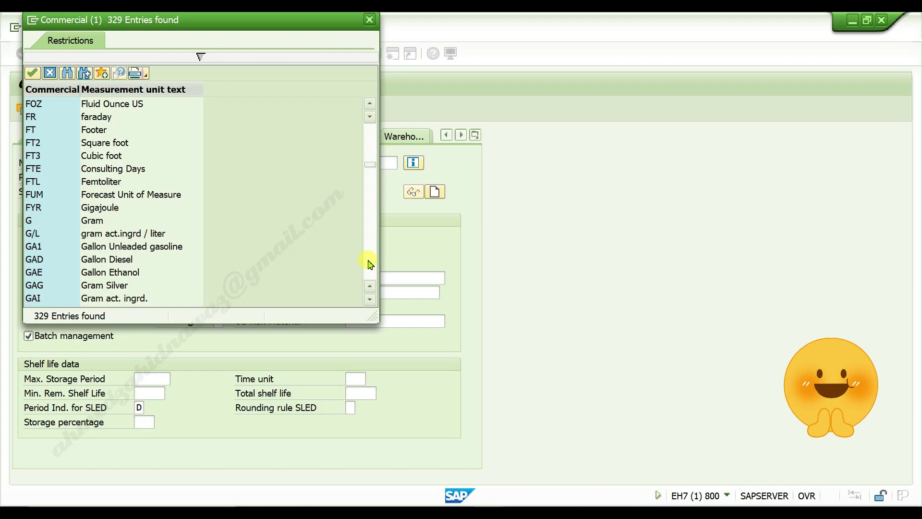
pyautogui.scroll(-10, 371, 264)
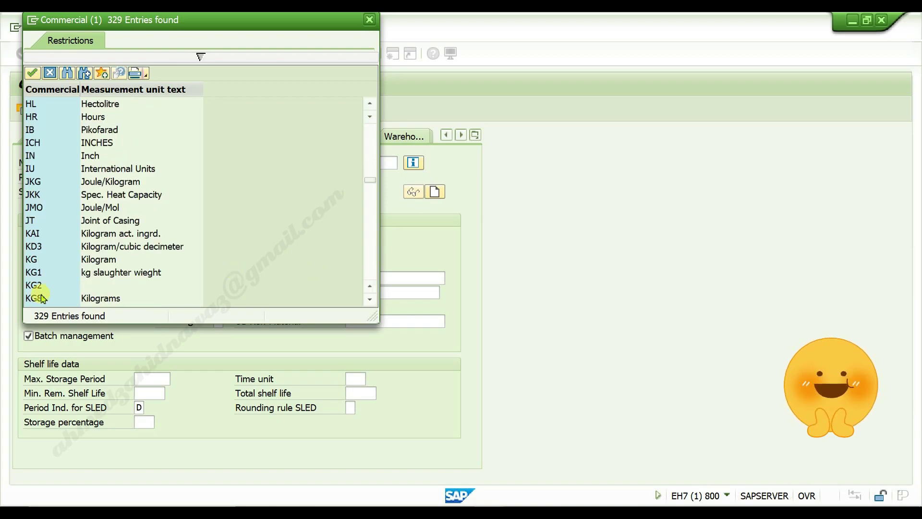
pyautogui.scroll(10, 375, 145)
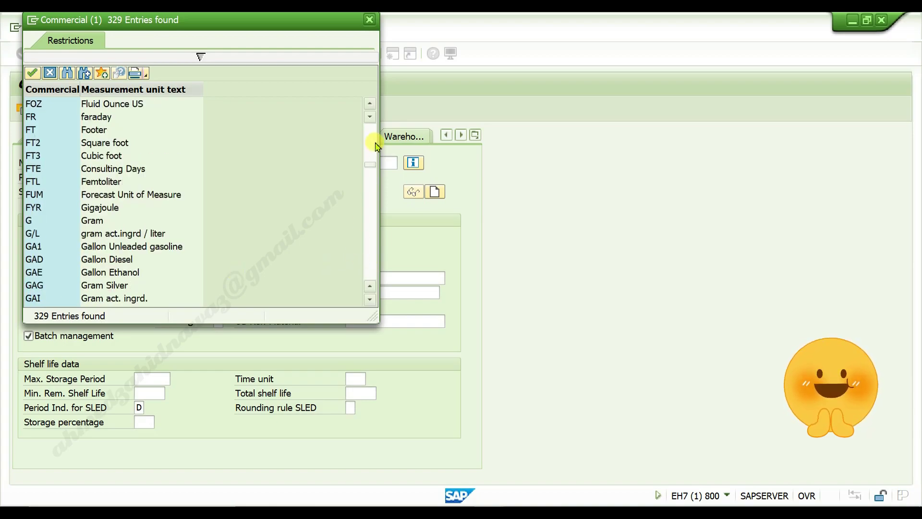
pyautogui.scroll(5, 375, 145)
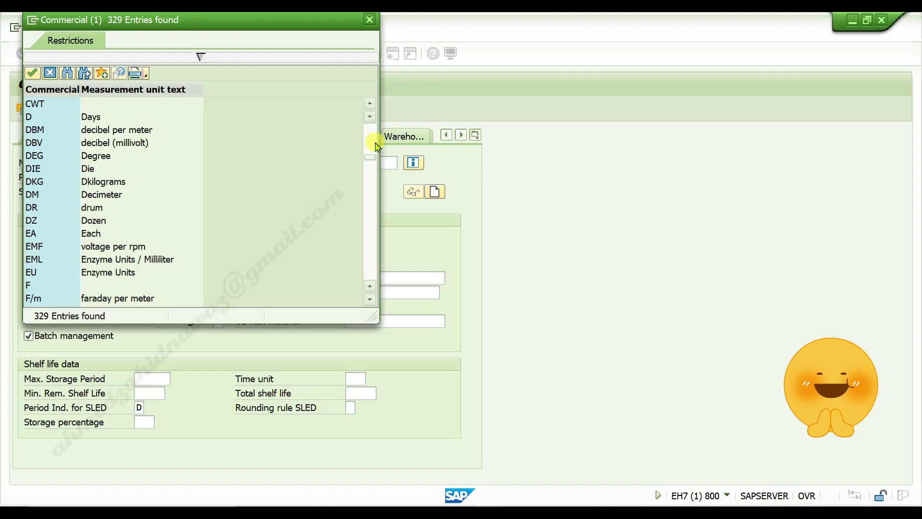
pyautogui.click(30, 182)
pyautogui.click(32, 73)
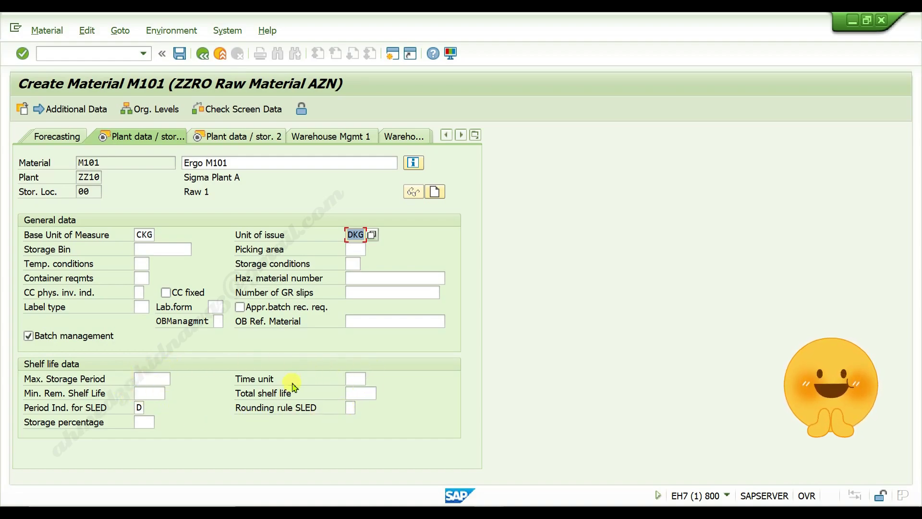
pyautogui.press('Return')
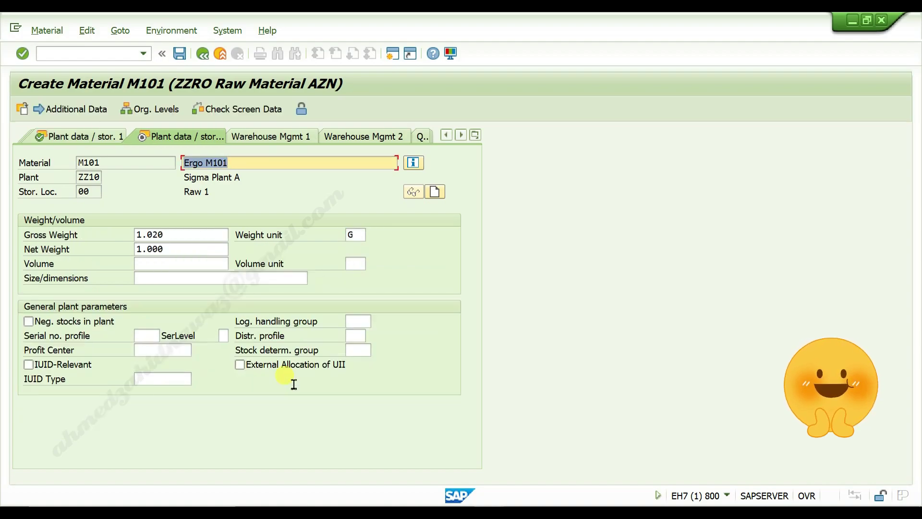
# On Accounting 1, enter valuation class 3000 and moving price 1000 for M101
pyautogui.press('Return')
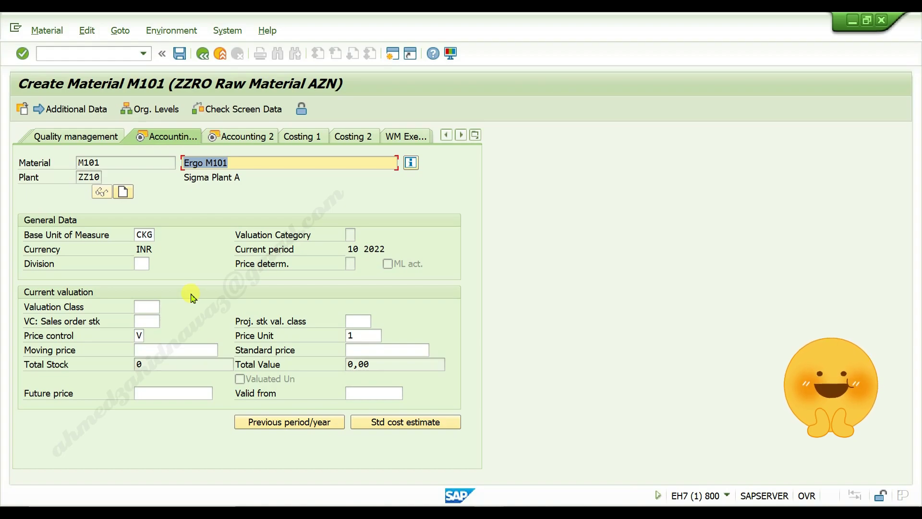
pyautogui.click(145, 307)
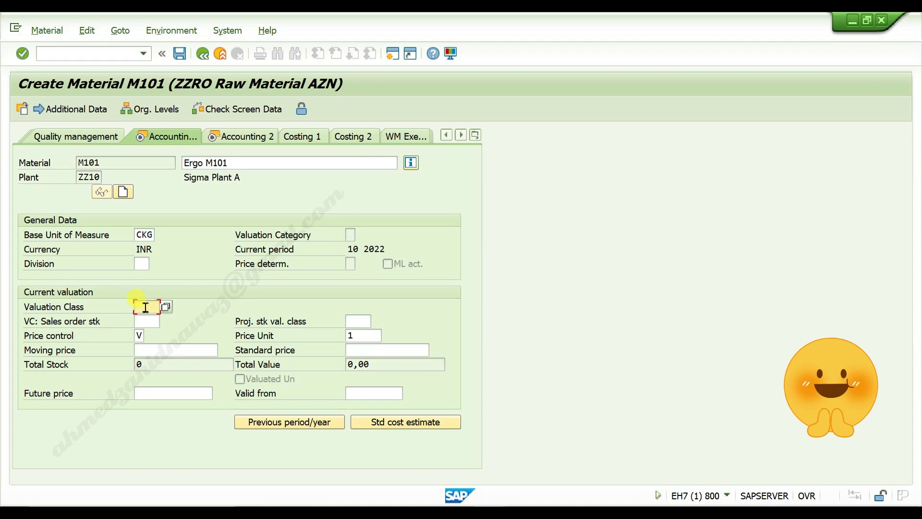
pyautogui.write('3000')
pyautogui.click(142, 336)
pyautogui.click(165, 352)
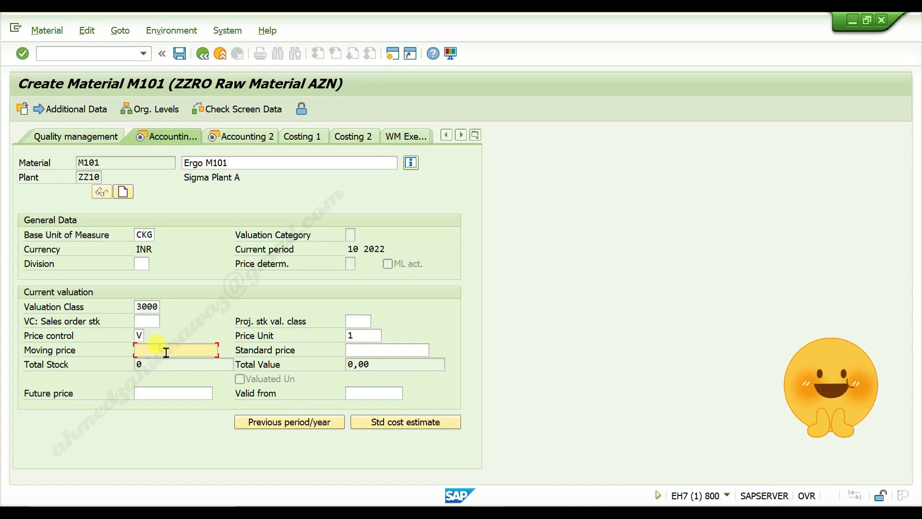
pyautogui.write('1000')
pyautogui.press('Return')
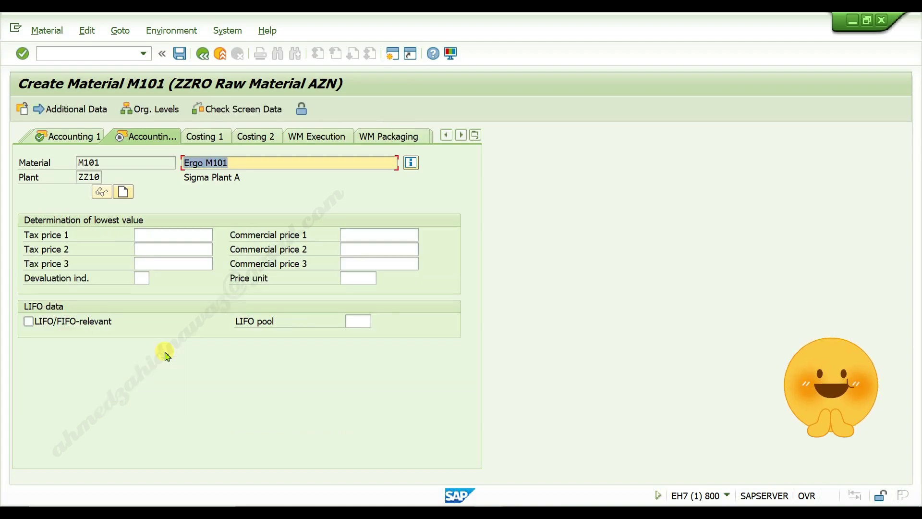
# Leave Accounting 2 and answer Yes to save M101 at the last data screen prompt
pyautogui.press('Return')
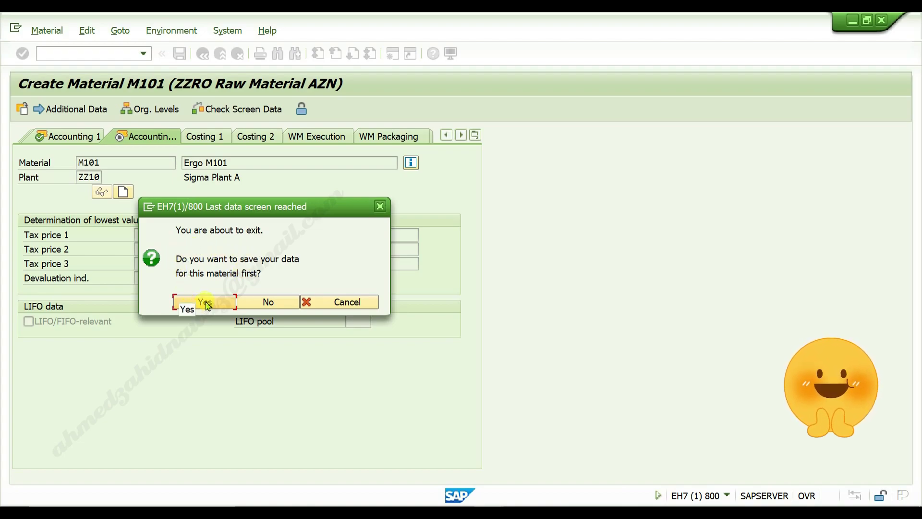
pyautogui.click(207, 303)
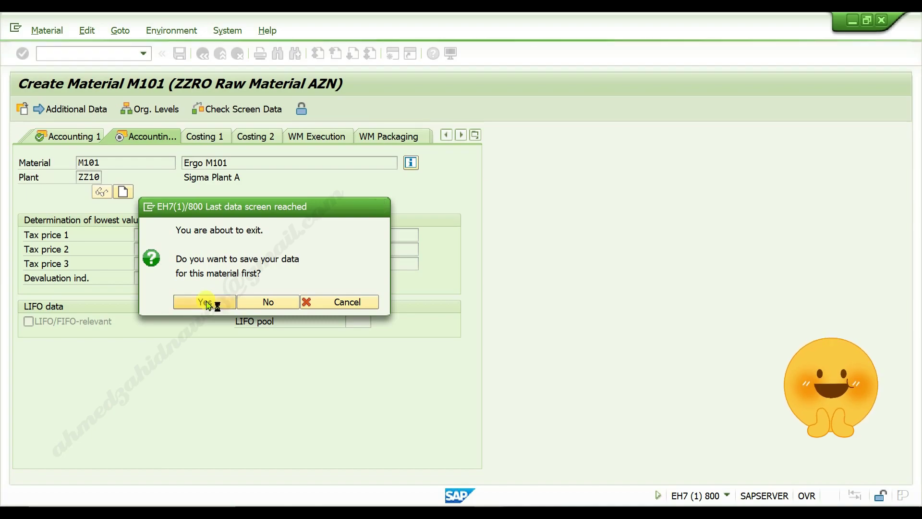